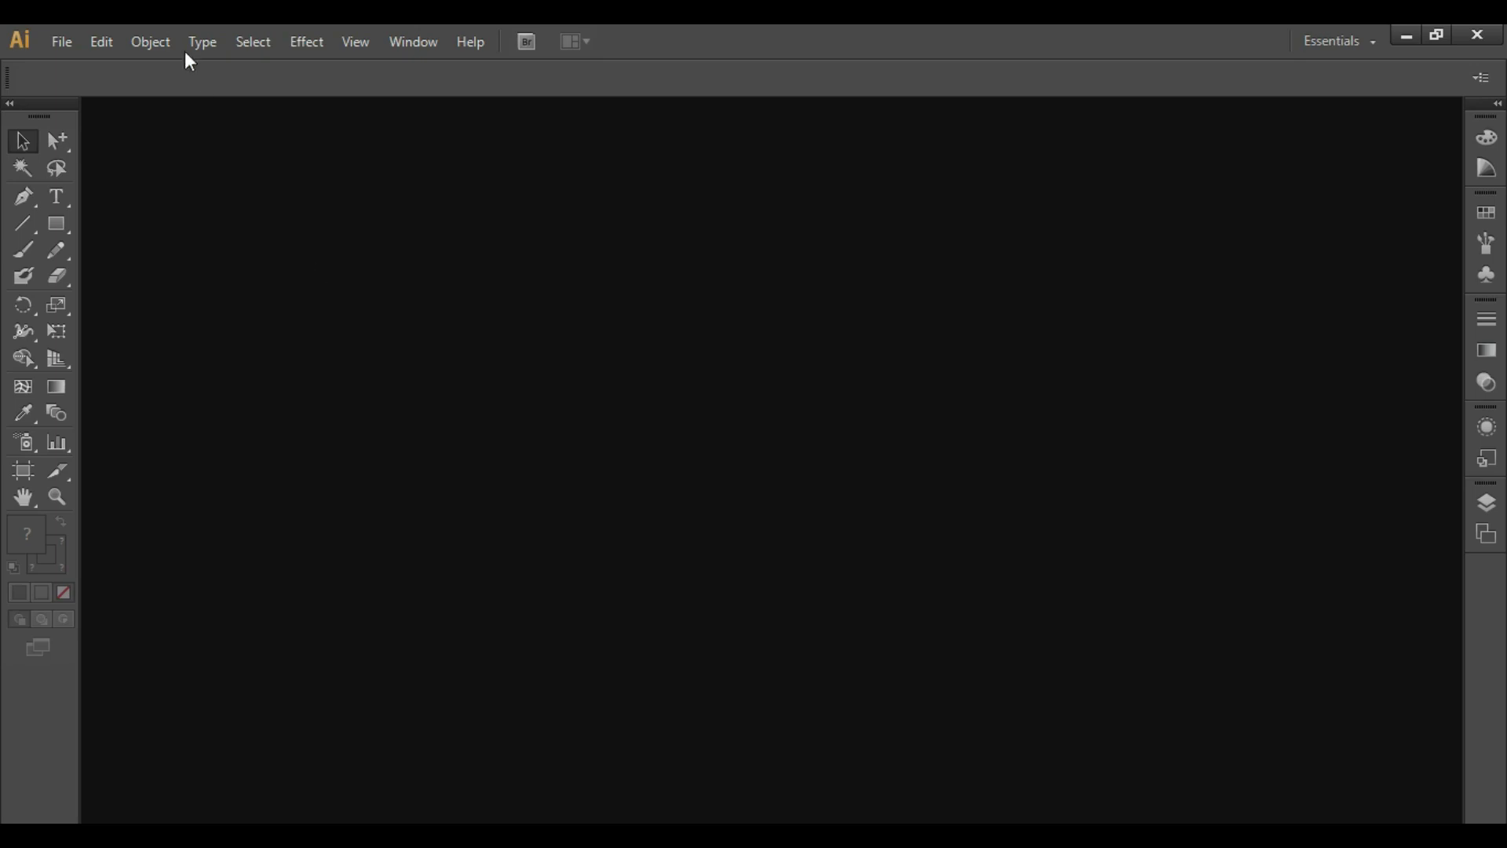
# Create a new Untitled-2 document at 1980 × 1080 pt in RGB colour mode
pyautogui.click(62, 42)
pyautogui.click(75, 63)
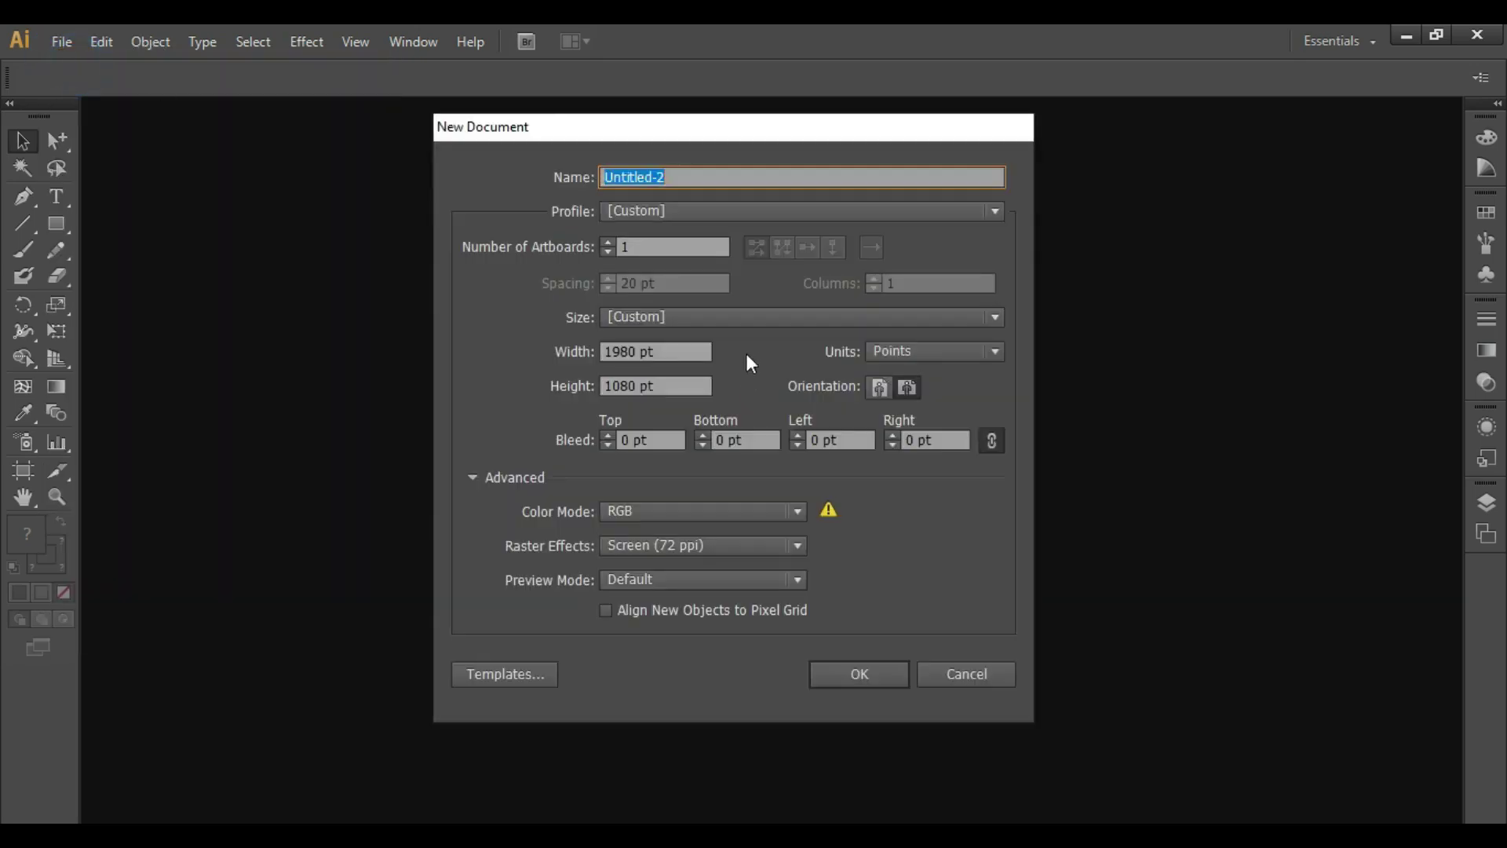
pyautogui.click(829, 672)
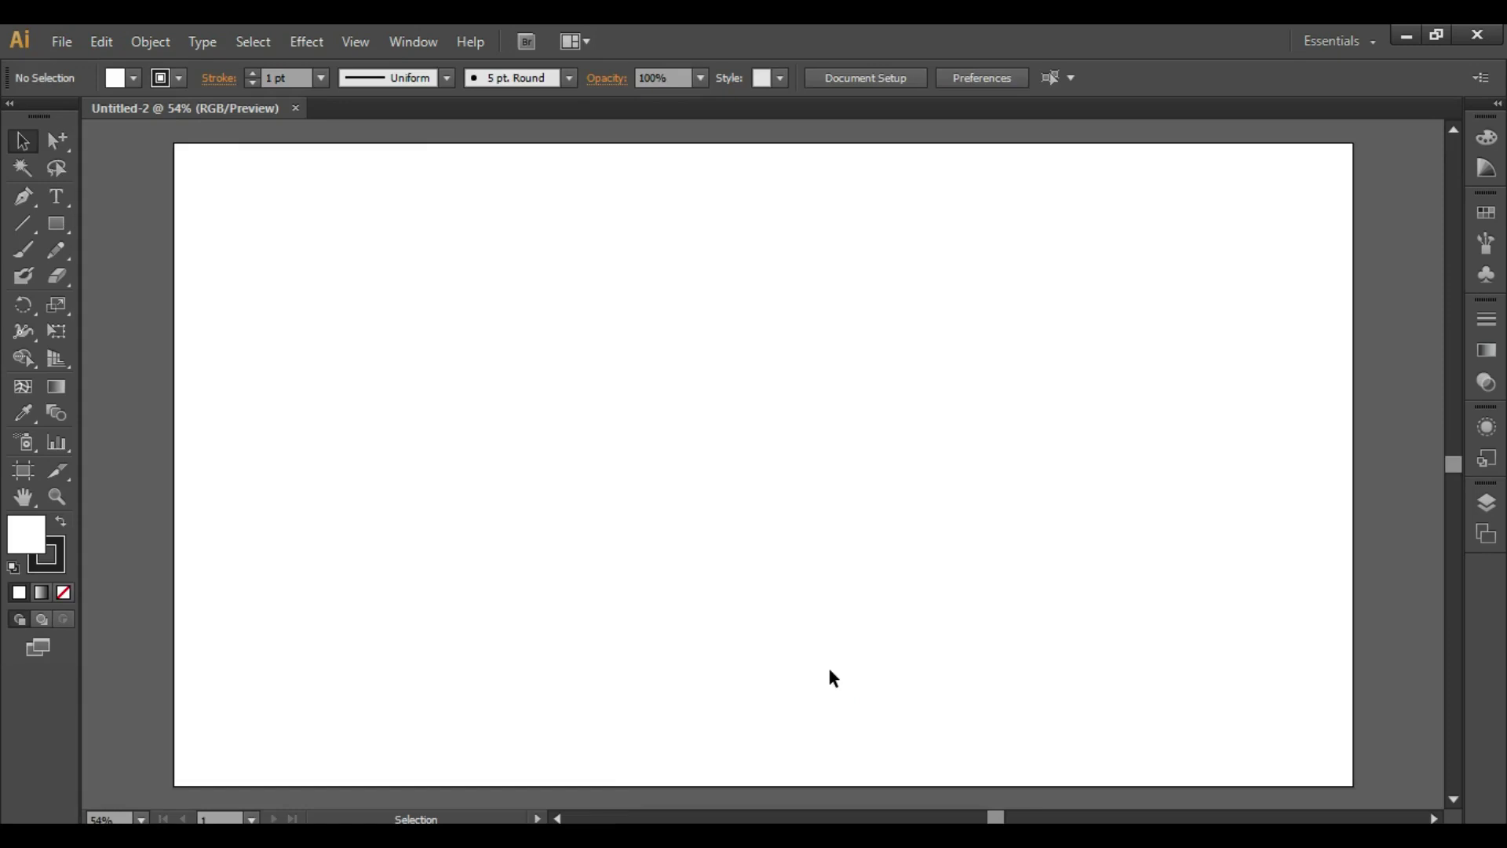
# With the Pencil tool and fill set to None, draw five wavy lines stacked across the artboard
pyautogui.click(51, 253)
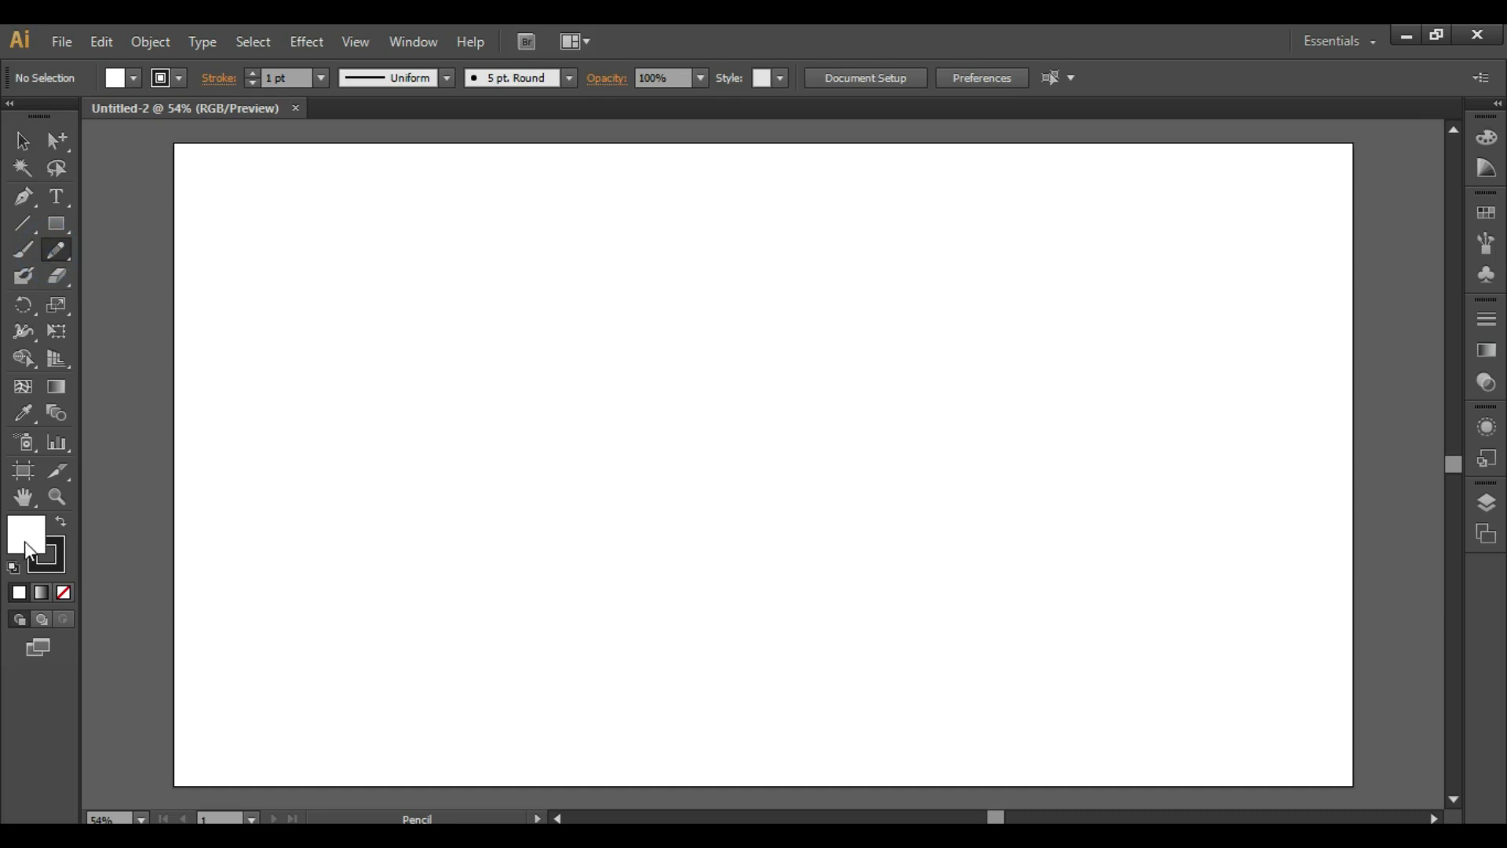
pyautogui.click(65, 593)
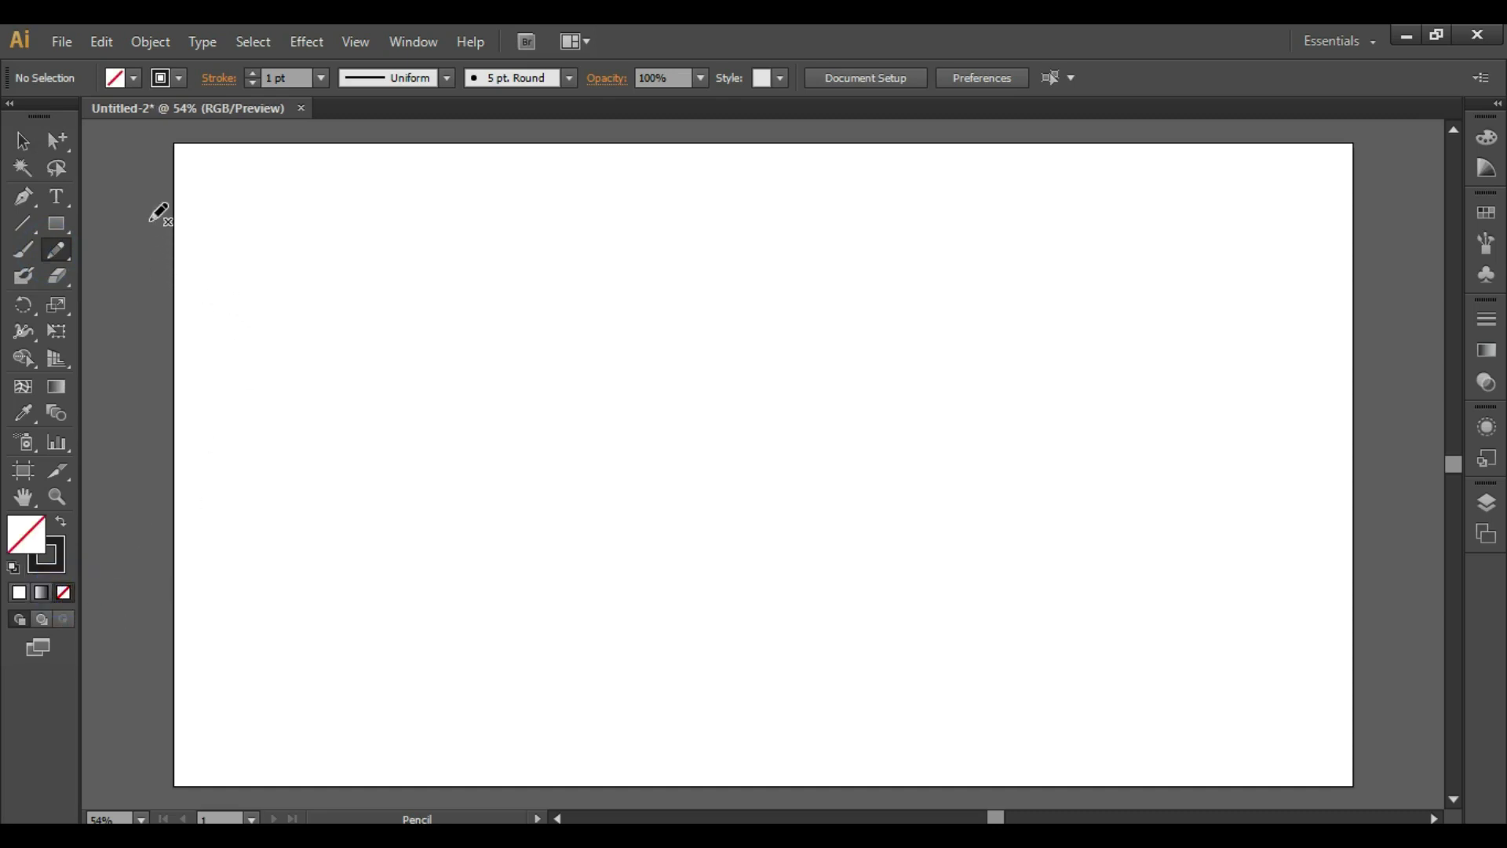
pyautogui.moveTo(152, 221)
pyautogui.mouseDown()
pyautogui.moveTo(203, 211)
pyautogui.moveTo(274, 241)
pyautogui.moveTo(426, 217)
pyautogui.moveTo(604, 284)
pyautogui.moveTo(784, 229)
pyautogui.moveTo(981, 217)
pyautogui.moveTo(1142, 280)
pyautogui.moveTo(1371, 190)
pyautogui.mouseUp()
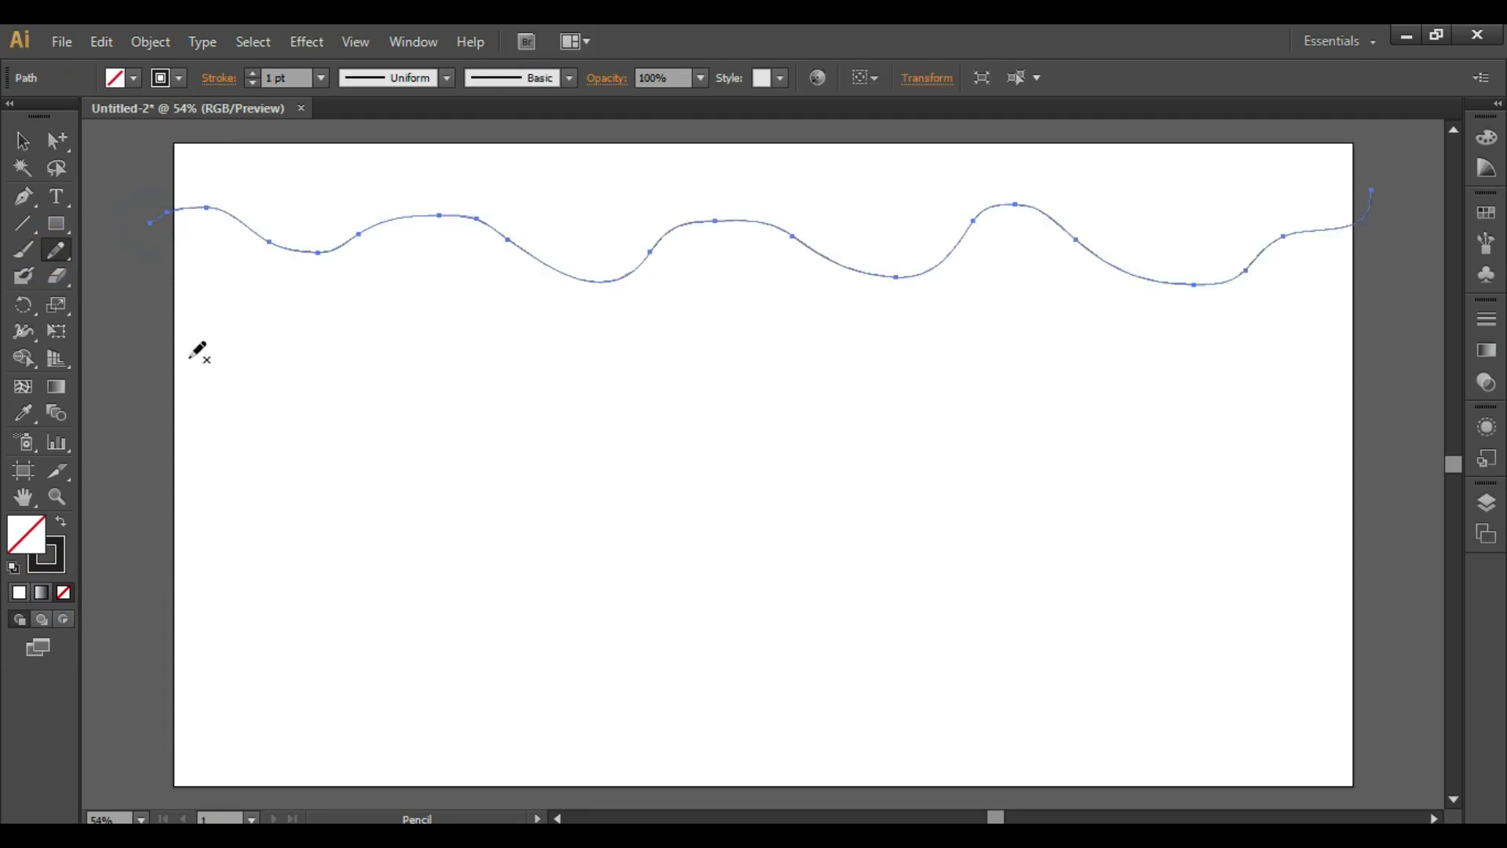
pyautogui.moveTo(136, 361)
pyautogui.mouseDown()
pyautogui.moveTo(228, 367)
pyautogui.moveTo(312, 404)
pyautogui.moveTo(567, 360)
pyautogui.moveTo(616, 387)
pyautogui.moveTo(690, 363)
pyautogui.moveTo(726, 436)
pyautogui.moveTo(774, 412)
pyautogui.moveTo(871, 482)
pyautogui.moveTo(1004, 391)
pyautogui.moveTo(1329, 442)
pyautogui.moveTo(1370, 393)
pyautogui.moveTo(1407, 383)
pyautogui.mouseUp()
pyautogui.moveTo(149, 567)
pyautogui.mouseDown()
pyautogui.moveTo(316, 532)
pyautogui.moveTo(377, 588)
pyautogui.moveTo(341, 544)
pyautogui.moveTo(713, 561)
pyautogui.moveTo(668, 498)
pyautogui.moveTo(686, 584)
pyautogui.moveTo(1055, 606)
pyautogui.moveTo(1160, 540)
pyautogui.moveTo(1246, 584)
pyautogui.moveTo(1383, 533)
pyautogui.mouseUp()
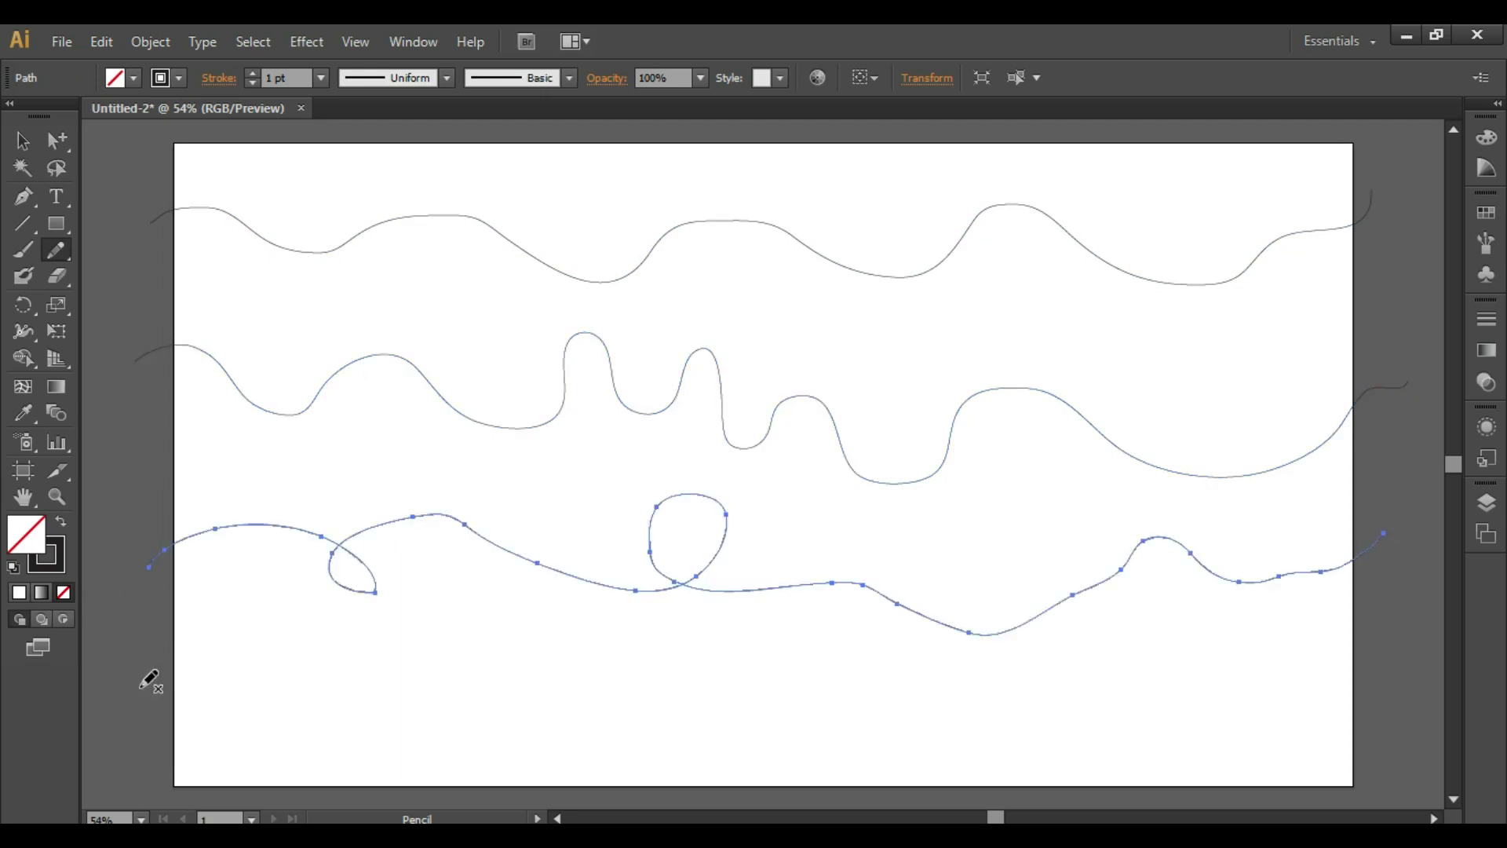
pyautogui.moveTo(141, 686)
pyautogui.mouseDown()
pyautogui.moveTo(164, 662)
pyautogui.moveTo(387, 703)
pyautogui.moveTo(415, 637)
pyautogui.moveTo(397, 681)
pyautogui.moveTo(511, 683)
pyautogui.moveTo(608, 651)
pyautogui.moveTo(620, 696)
pyautogui.moveTo(633, 645)
pyautogui.moveTo(824, 631)
pyautogui.moveTo(895, 670)
pyautogui.moveTo(1110, 524)
pyautogui.moveTo(1300, 422)
pyautogui.moveTo(1378, 350)
pyautogui.moveTo(1385, 303)
pyautogui.mouseUp()
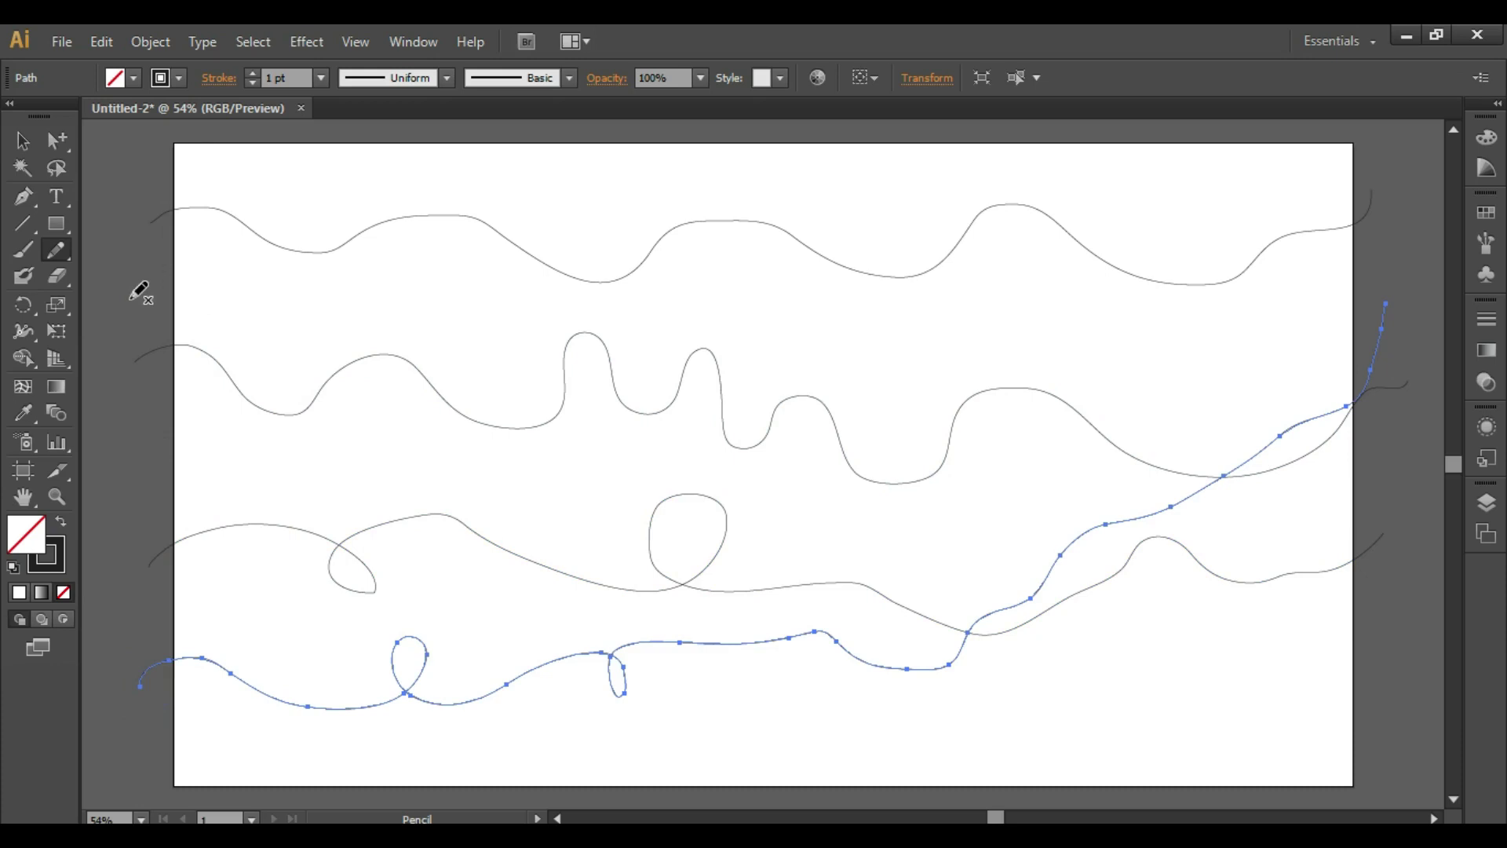
pyautogui.moveTo(130, 300)
pyautogui.mouseDown()
pyautogui.moveTo(362, 300)
pyautogui.moveTo(642, 338)
pyautogui.moveTo(938, 345)
pyautogui.moveTo(1209, 327)
pyautogui.moveTo(1338, 287)
pyautogui.moveTo(1401, 227)
pyautogui.mouseUp()
# Blend the five pencil strokes with the Blend tool, linking each line from top to bottom
pyautogui.click(22, 140)
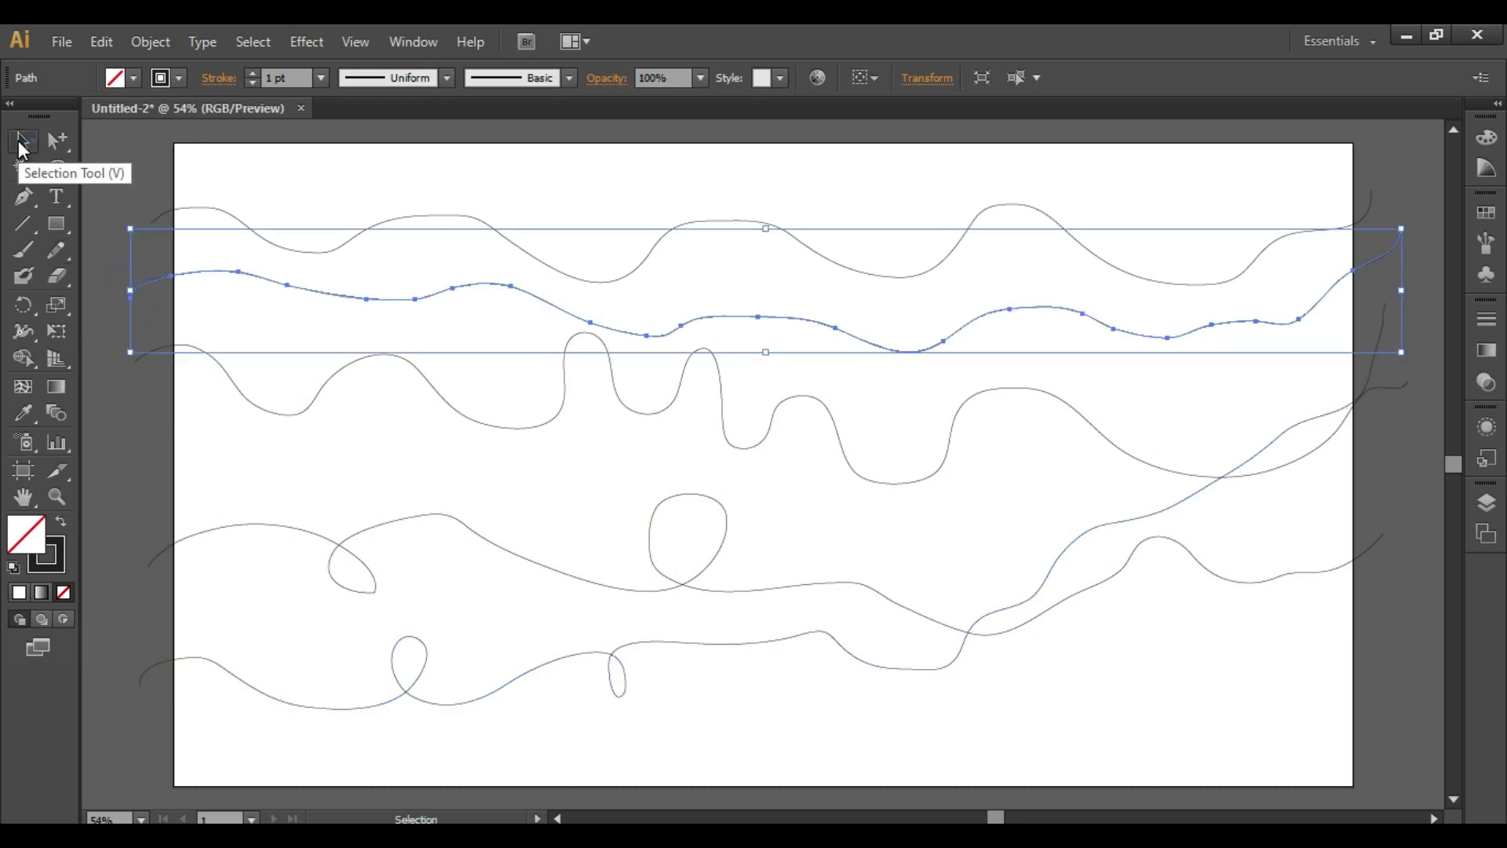
pyautogui.click(149, 187)
pyautogui.click(176, 209)
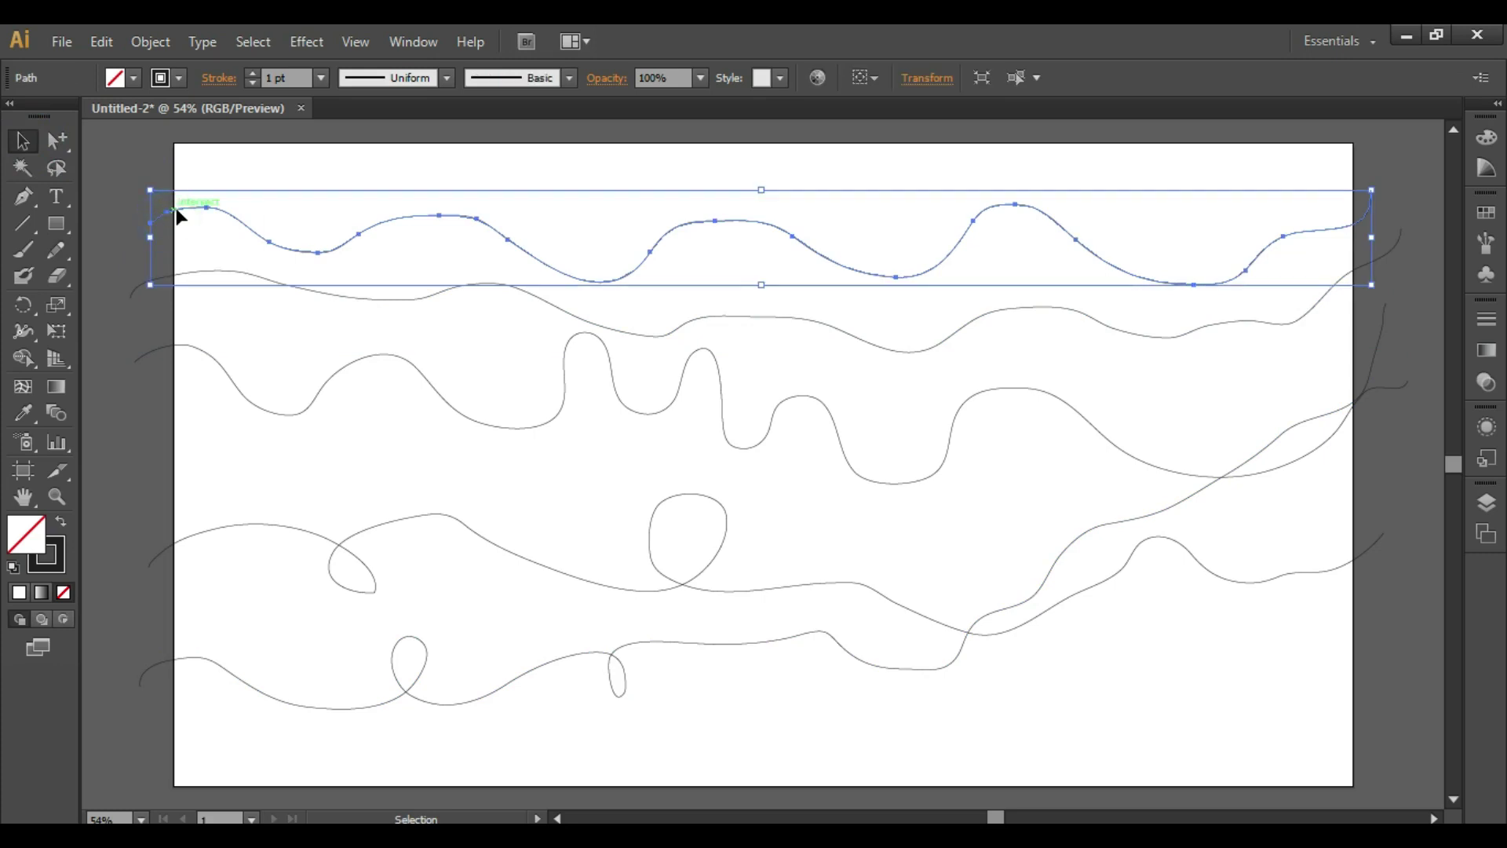
pyautogui.click(55, 412)
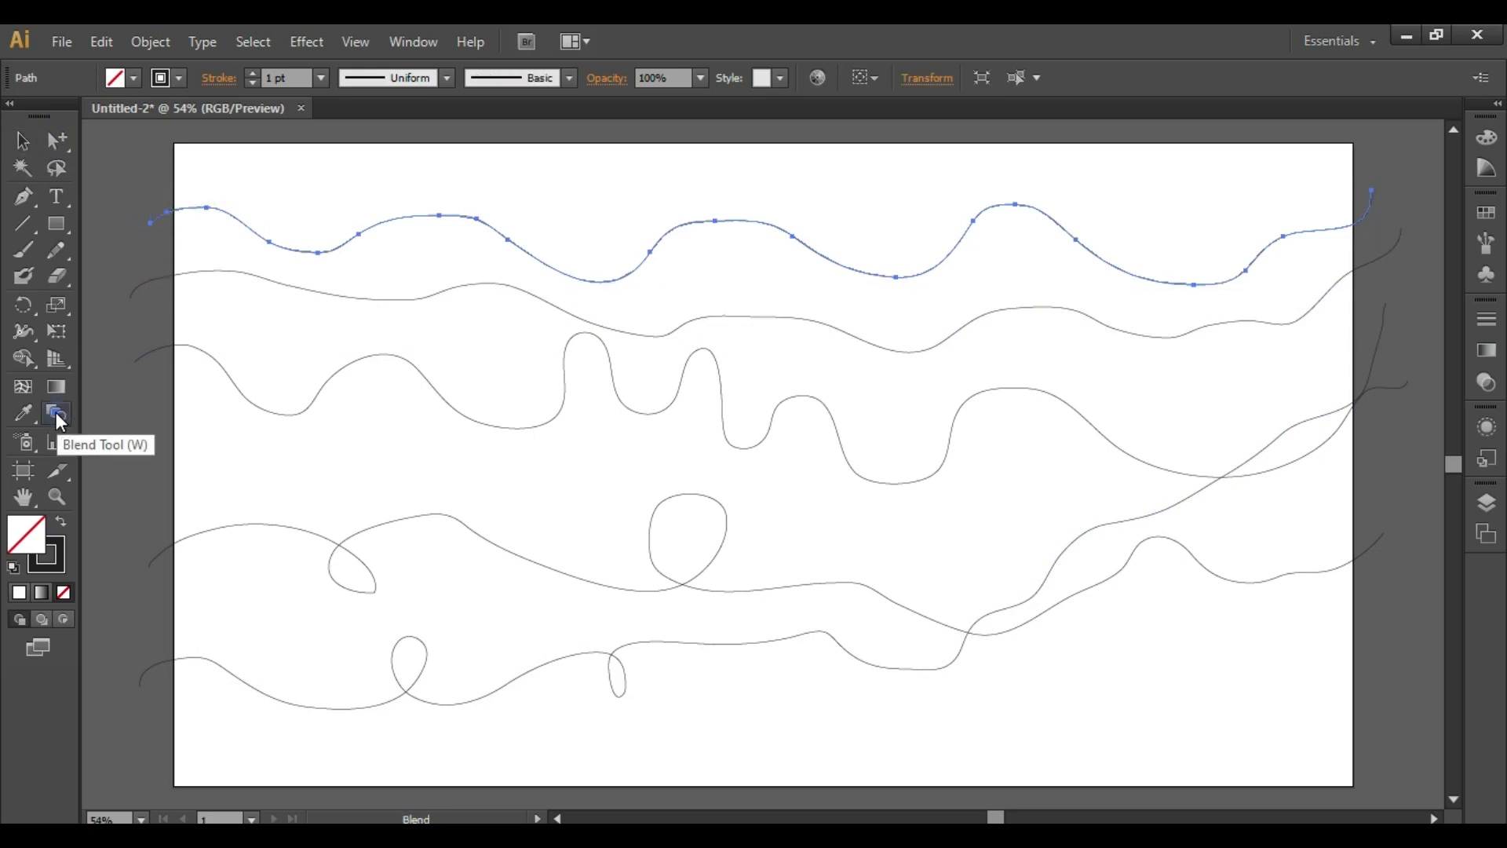
pyautogui.click(196, 208)
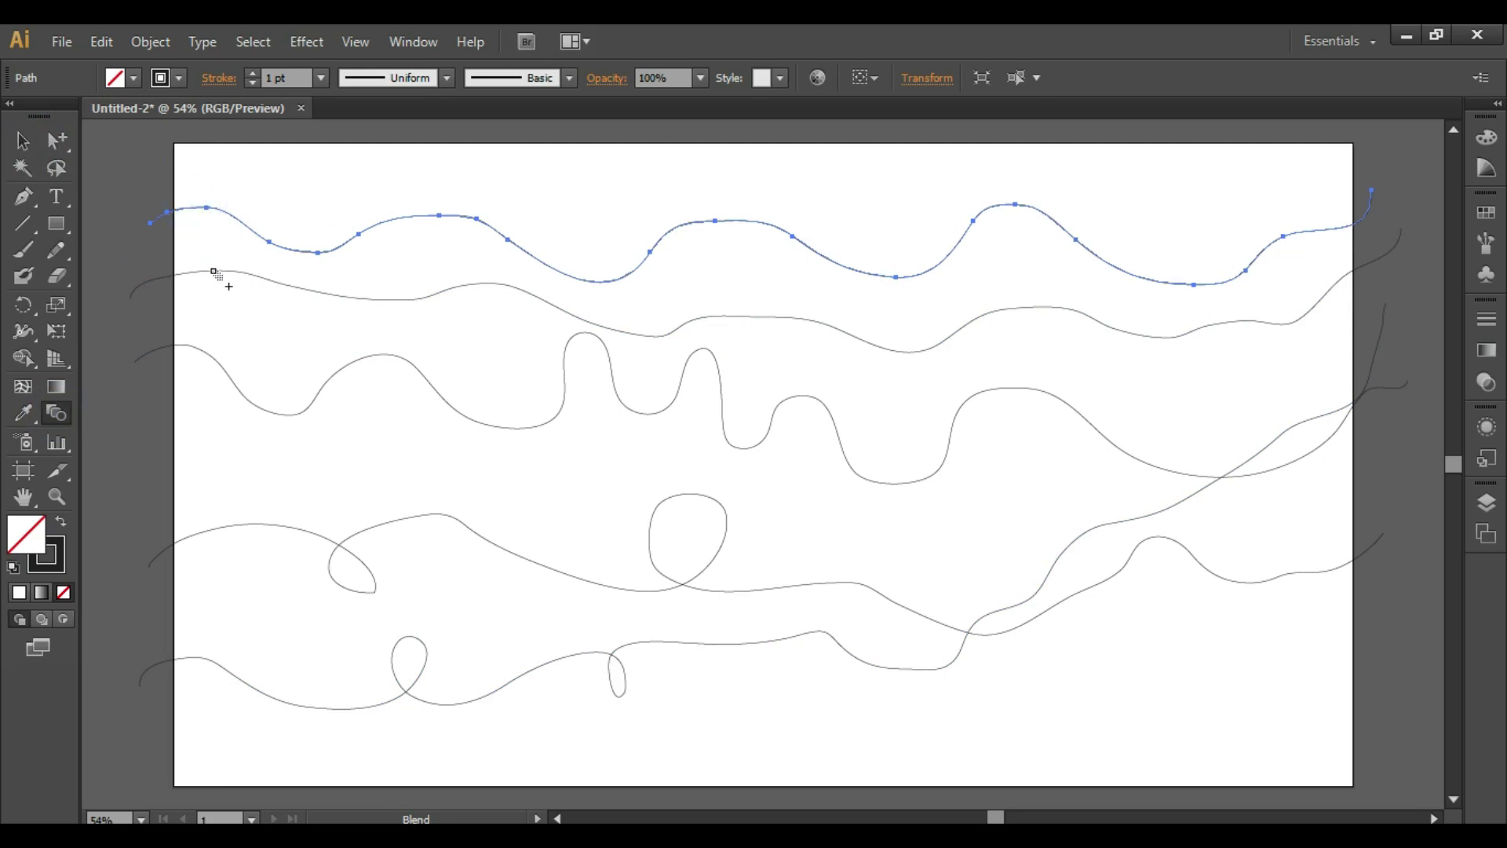
pyautogui.click(213, 271)
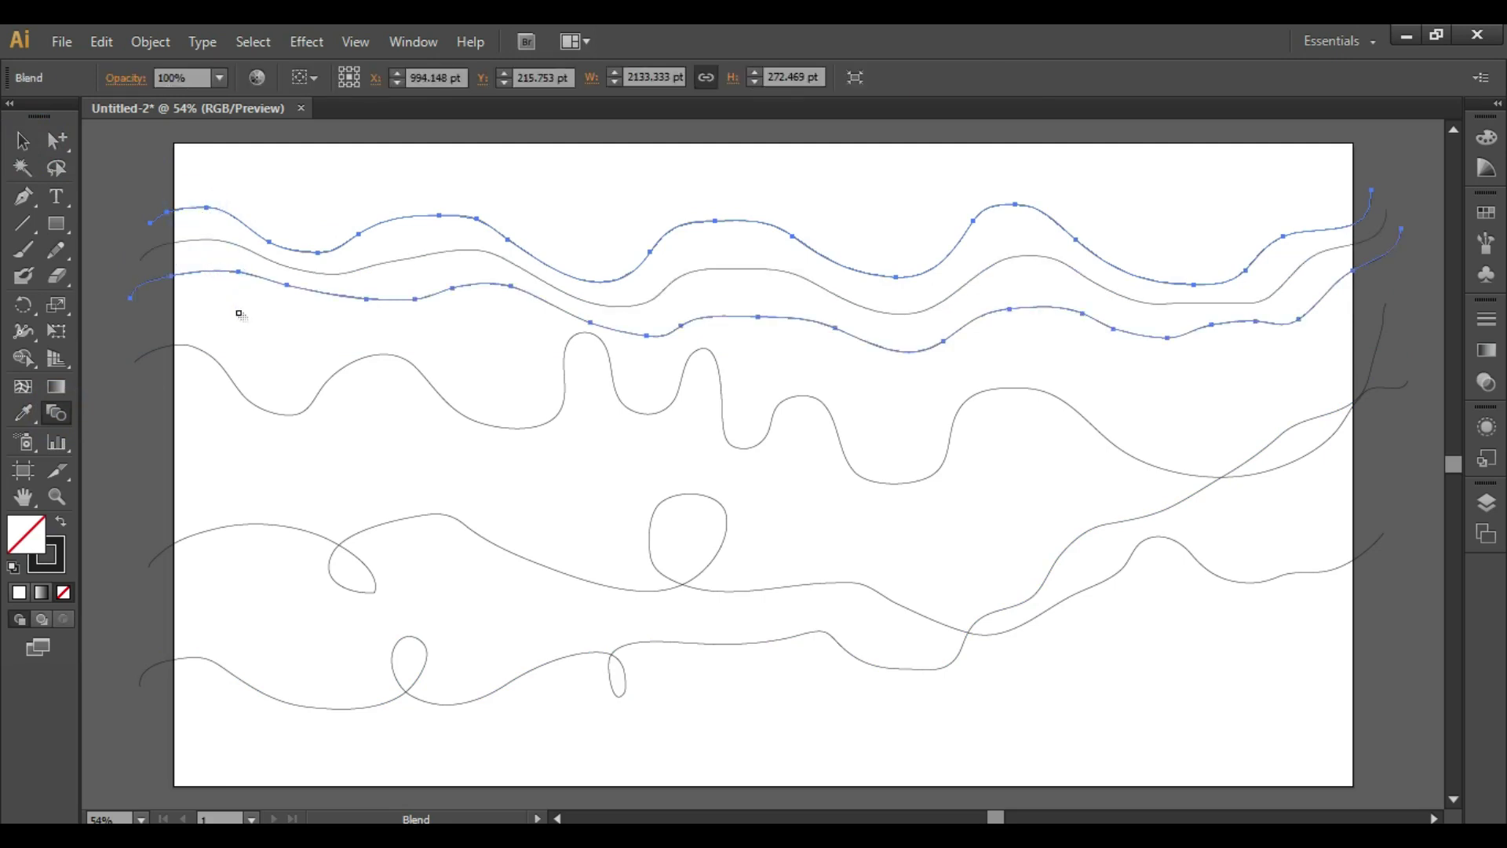
pyautogui.click(273, 415)
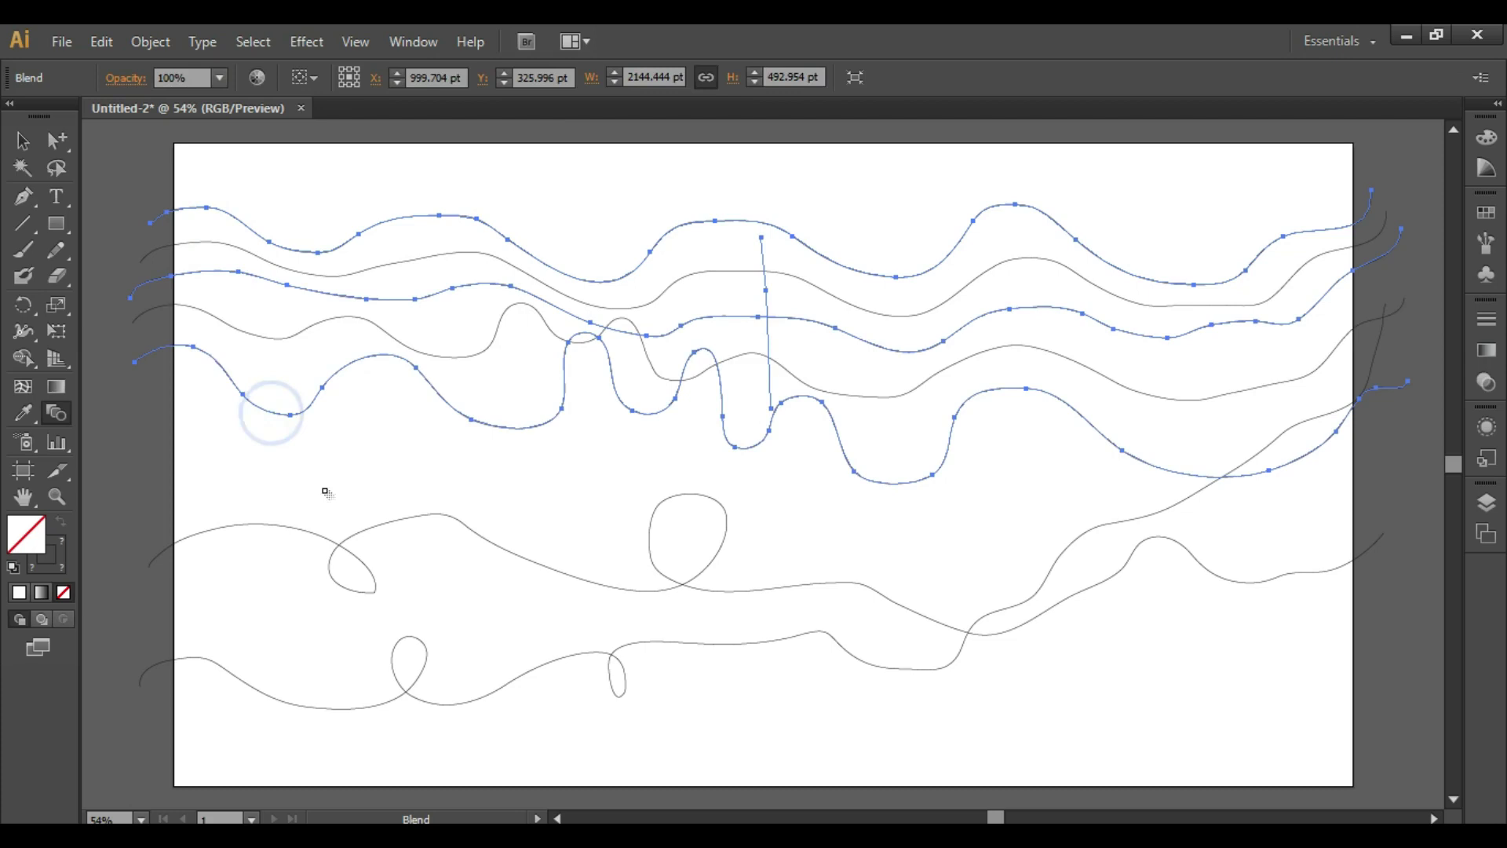
pyautogui.click(321, 537)
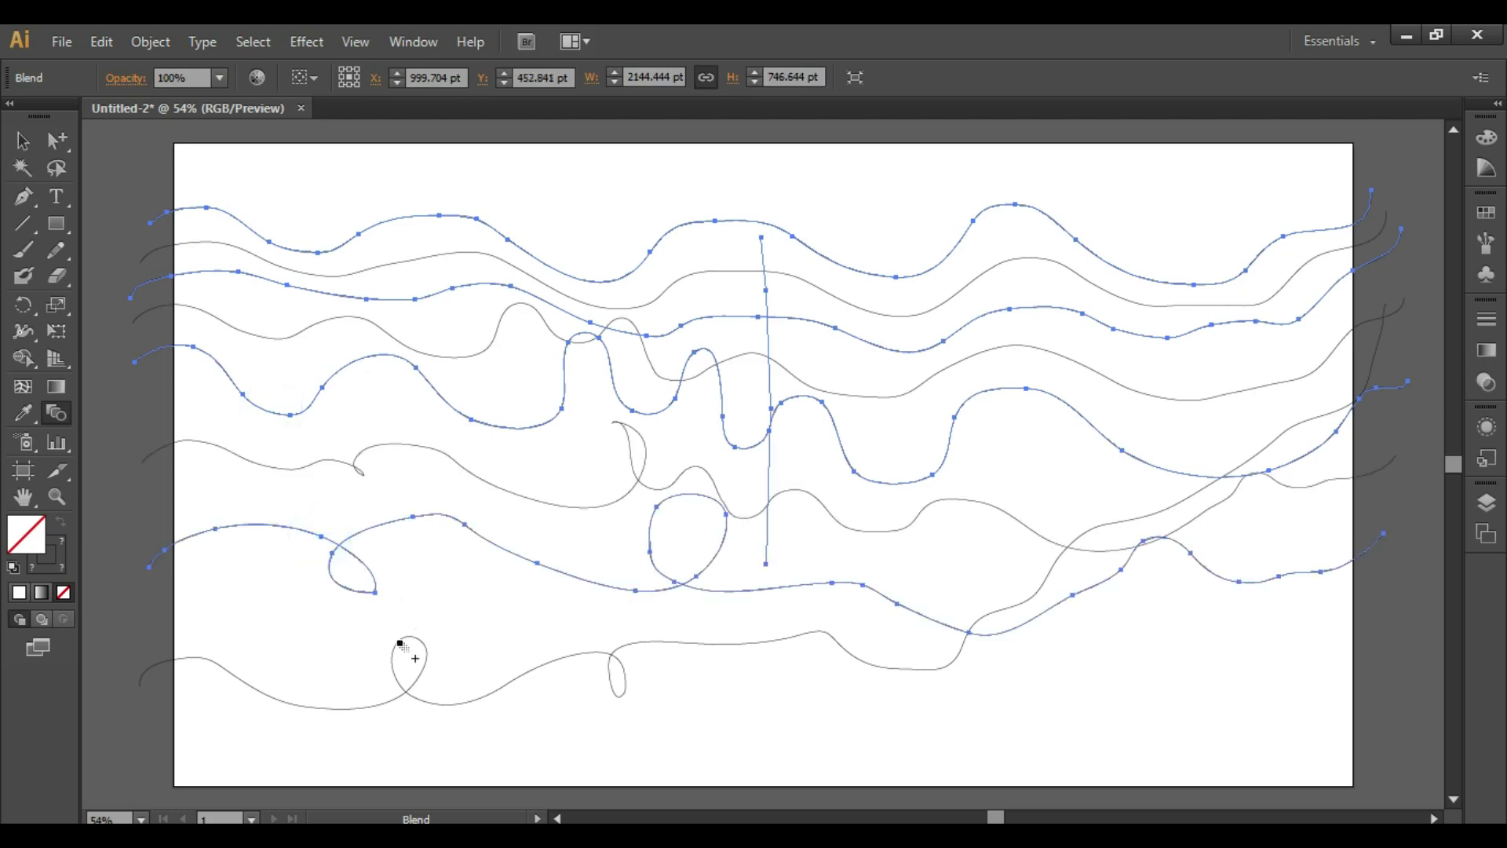
pyautogui.click(400, 641)
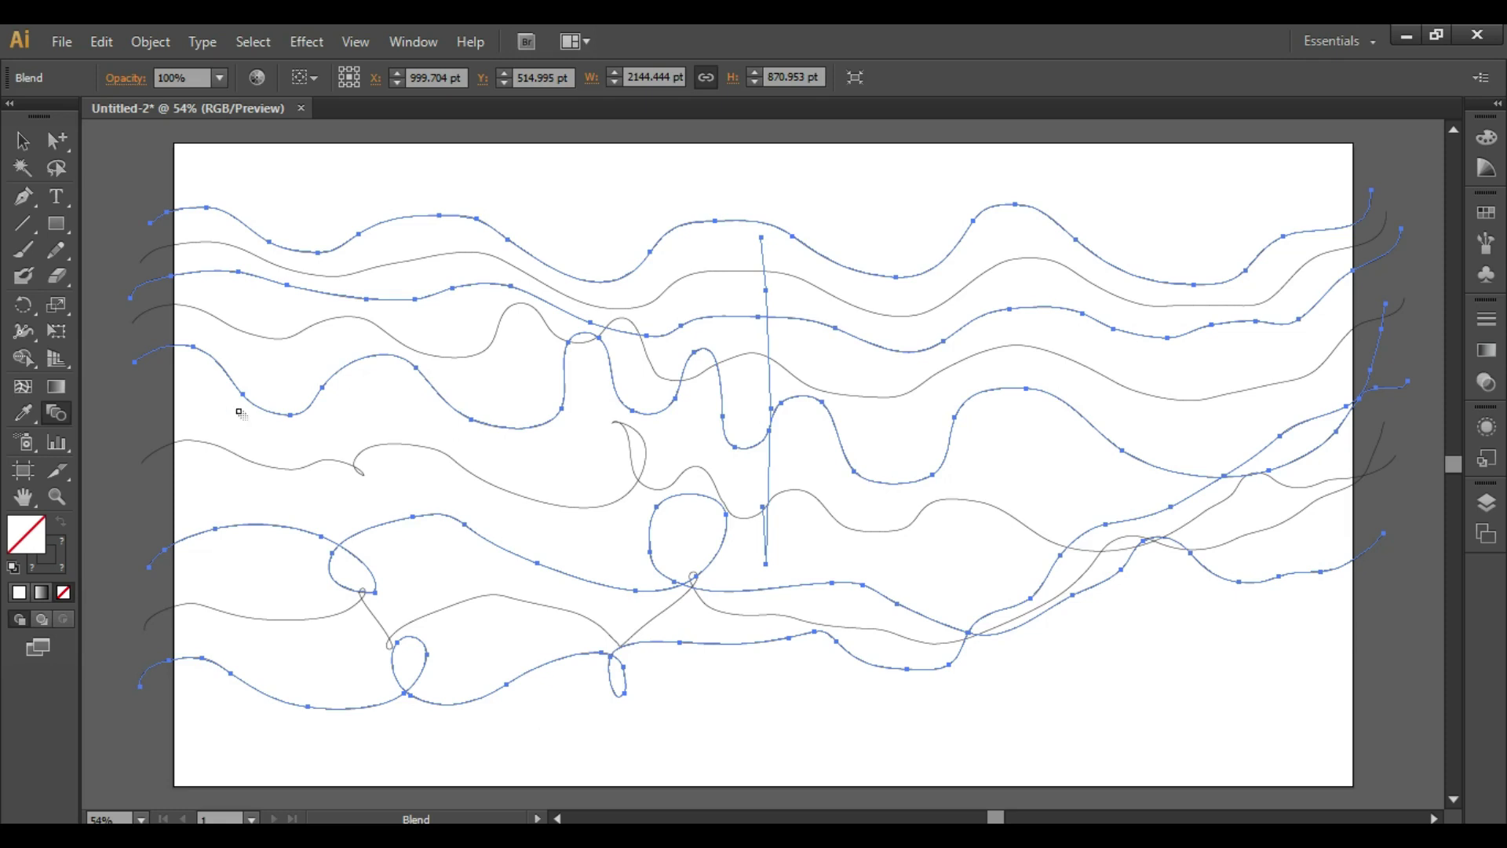
# In Blend Options, set Spacing to Specified Steps, keep page alignment, and turn on Preview
pyautogui.doubleClick(61, 417)
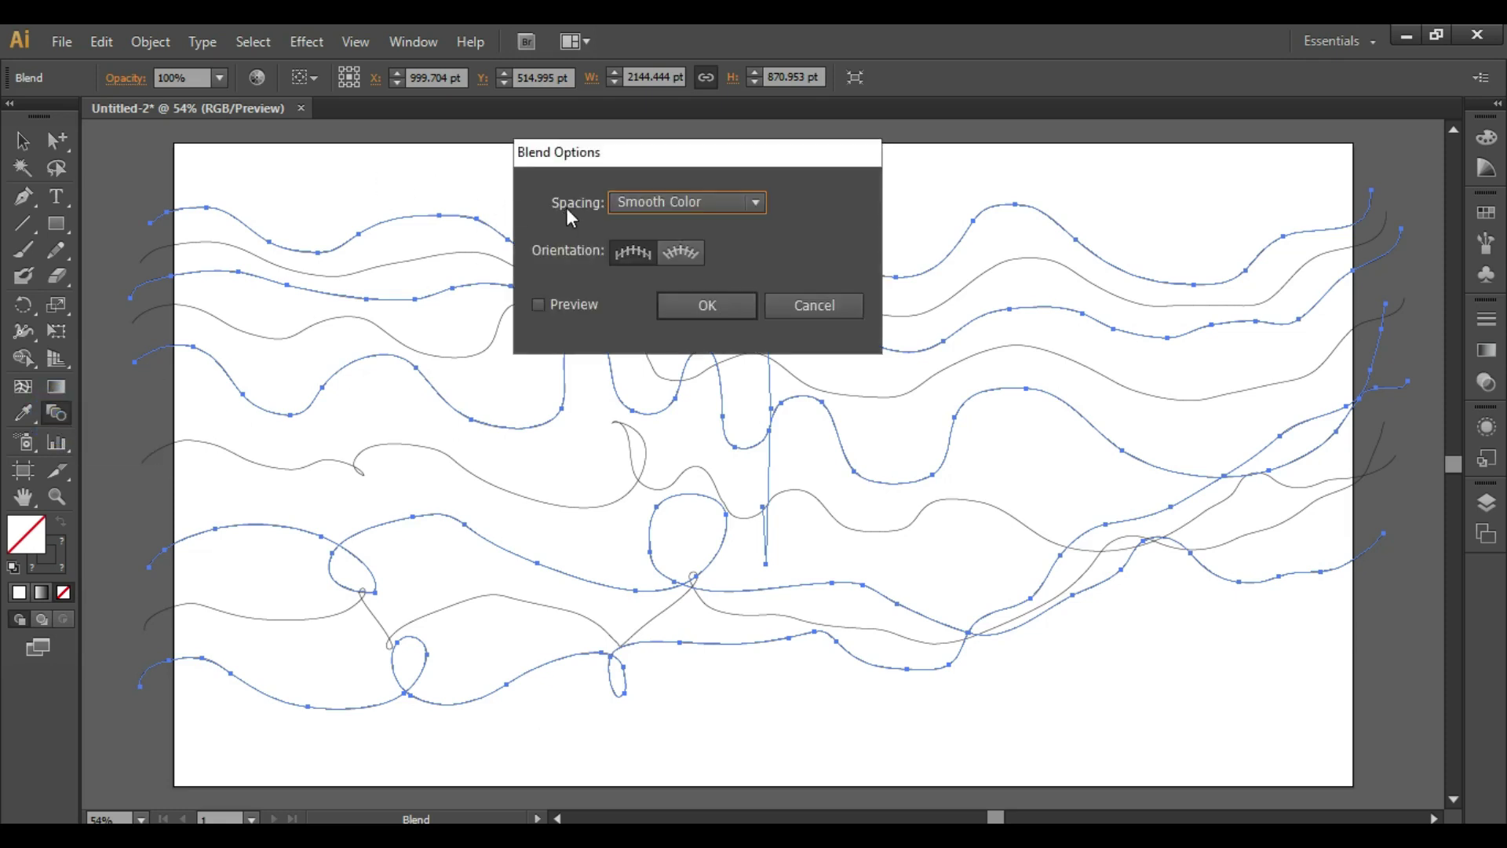
pyautogui.click(640, 200)
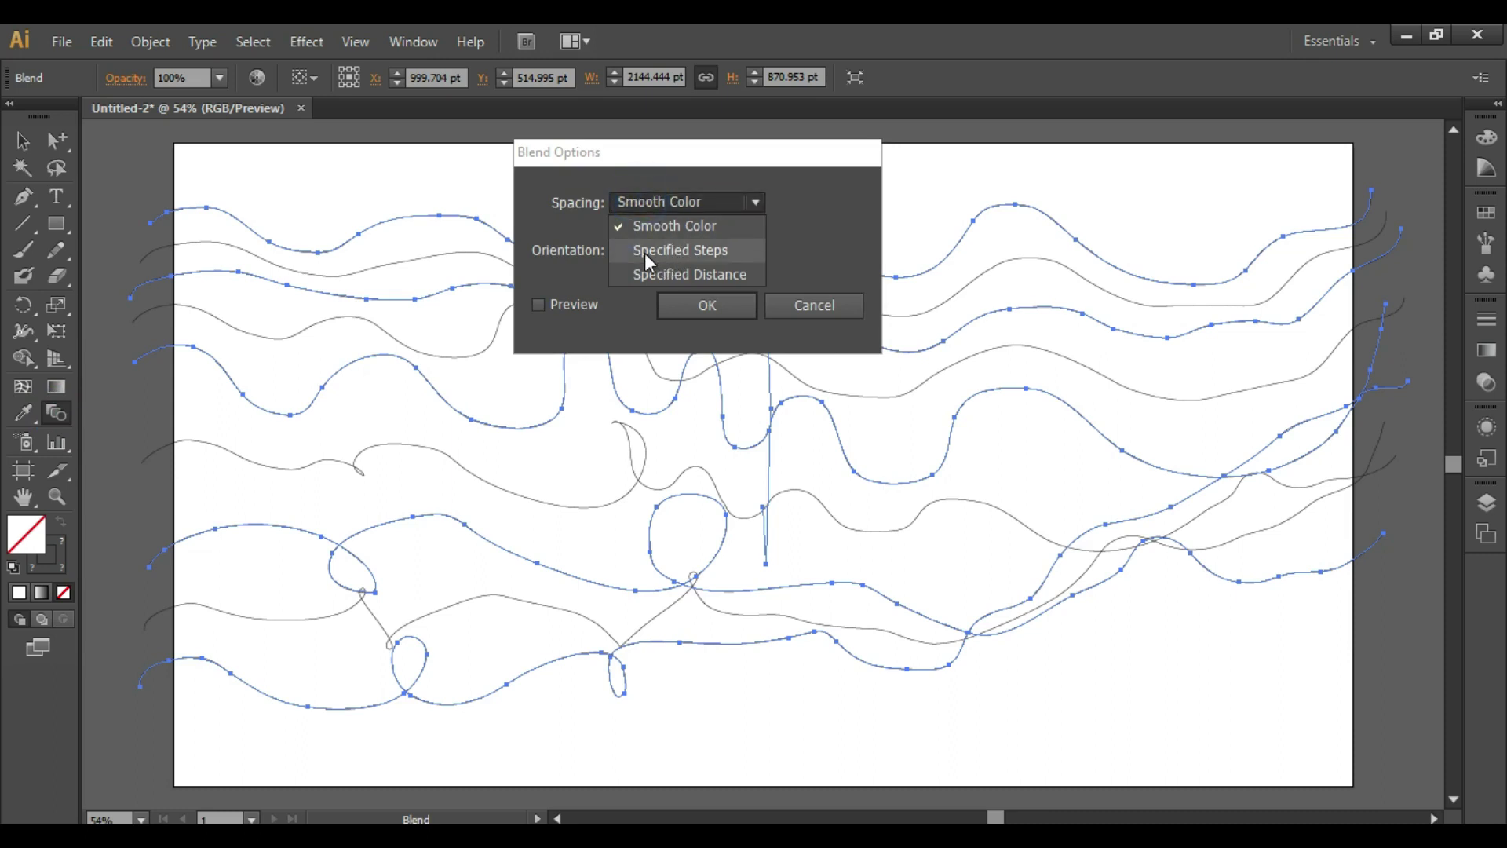
pyautogui.click(645, 251)
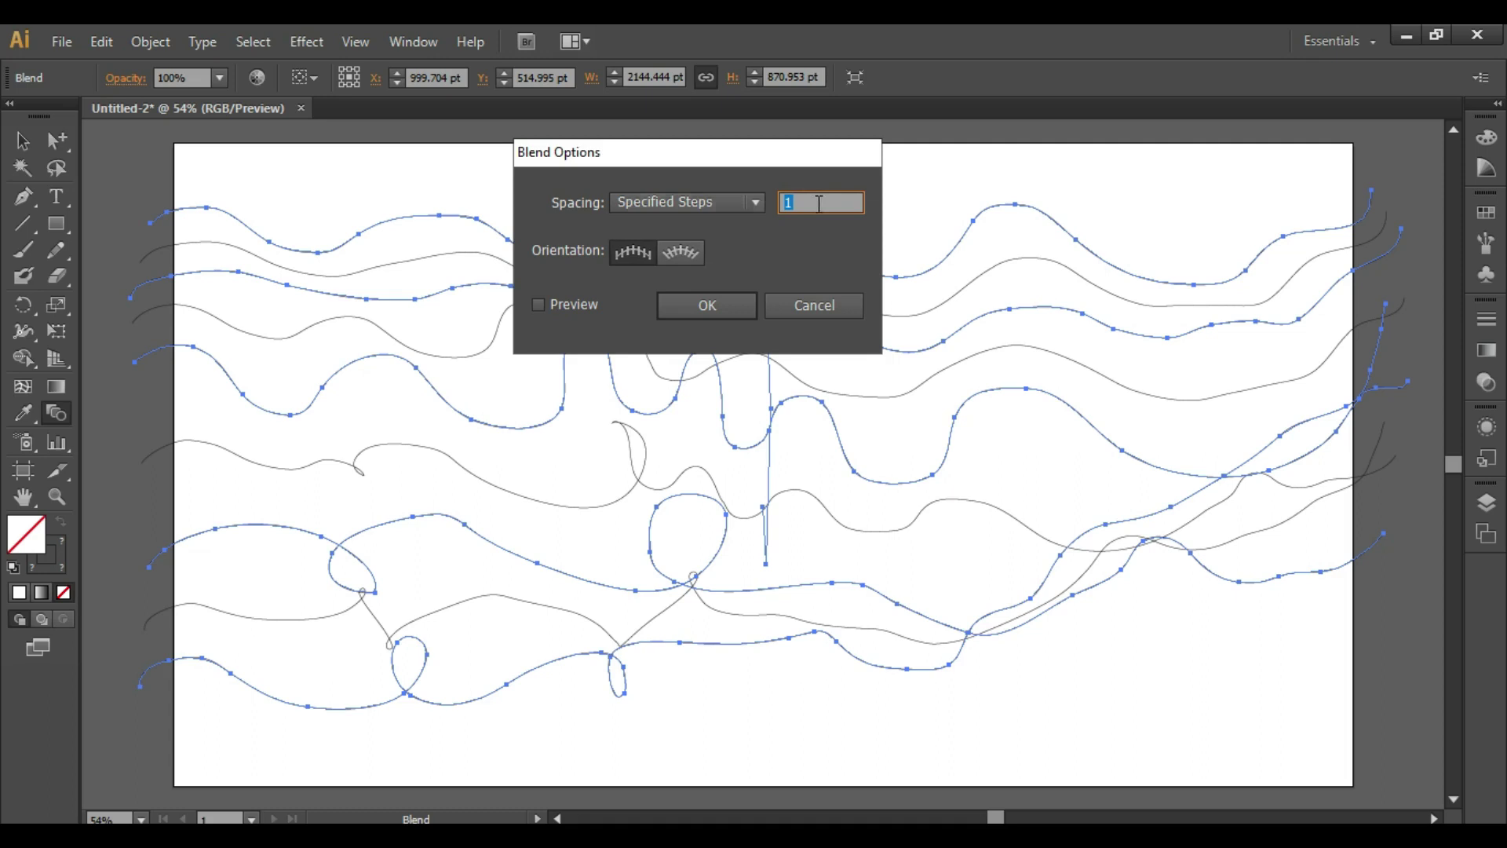
pyautogui.click(645, 259)
pyautogui.click(573, 306)
# Preview 50 and then 70 steps, and apply the blend with 80 steps
pyautogui.doubleClick(809, 204)
pyautogui.write('50')
pyautogui.click(723, 248)
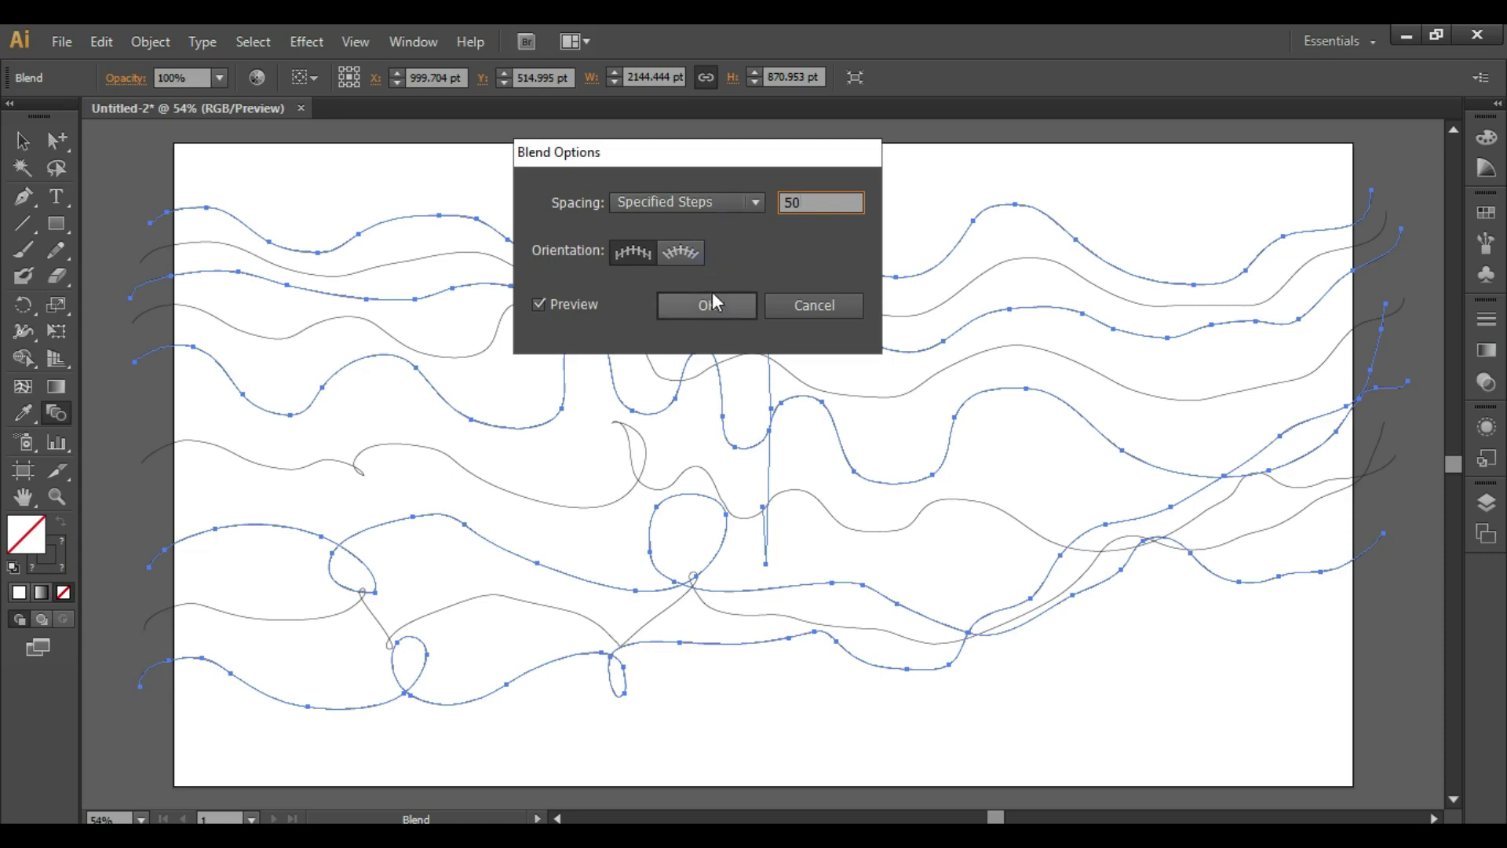
pyautogui.click(626, 256)
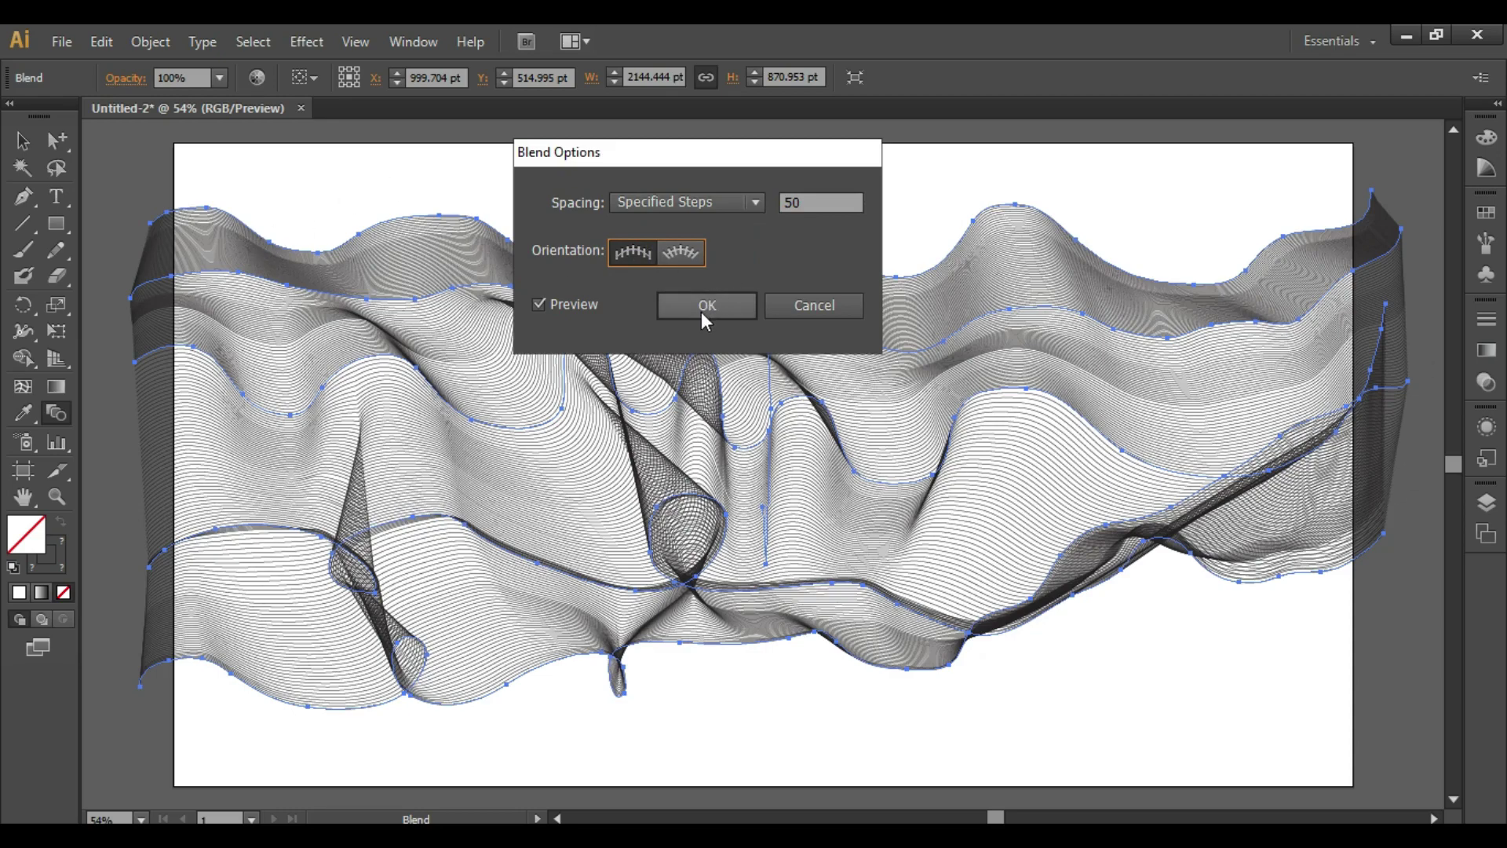
pyautogui.doubleClick(794, 204)
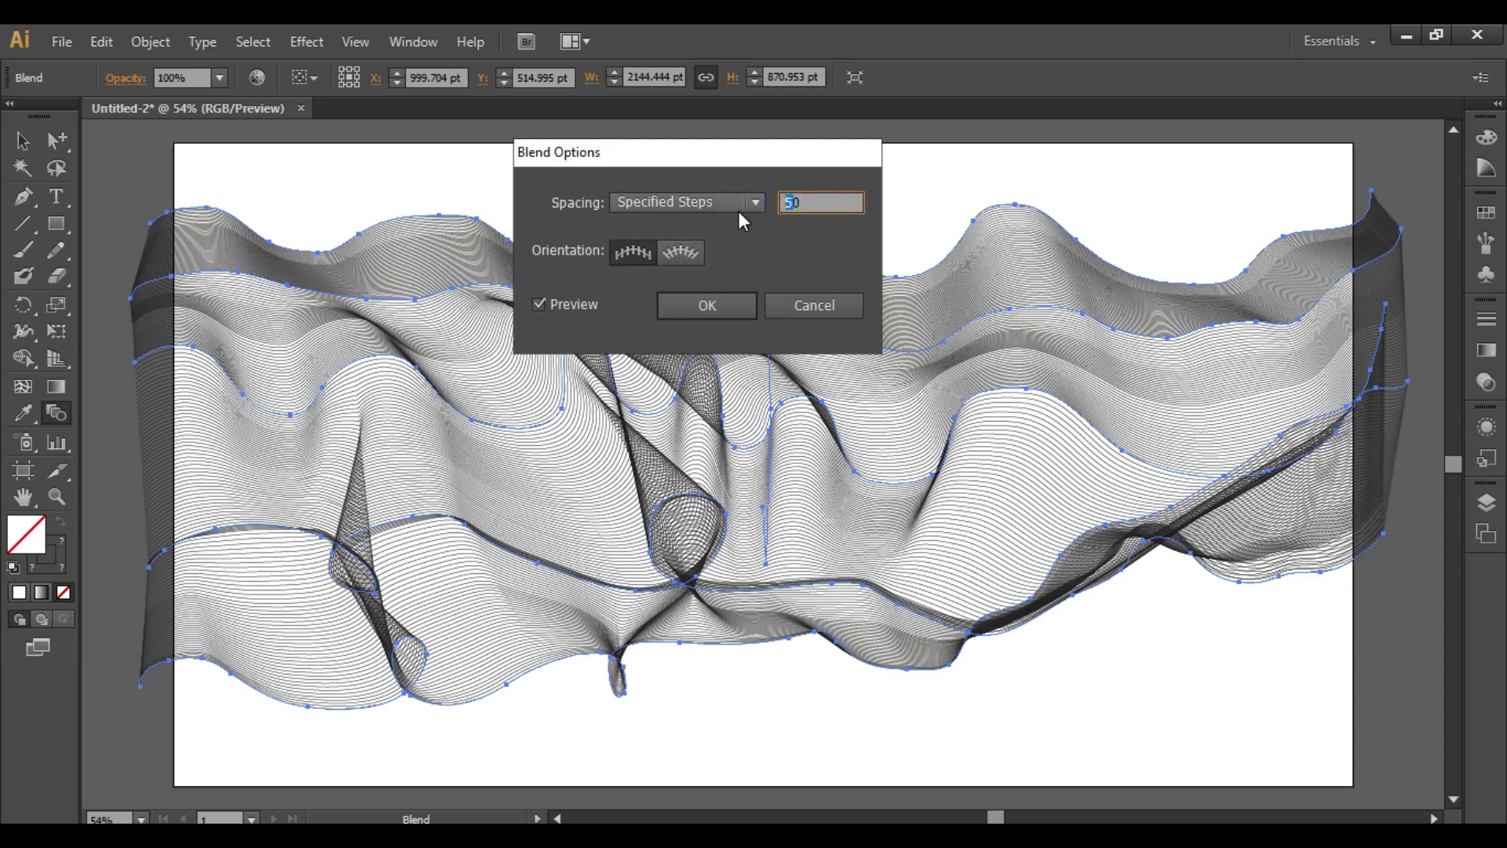
pyautogui.write('70')
pyautogui.click(639, 253)
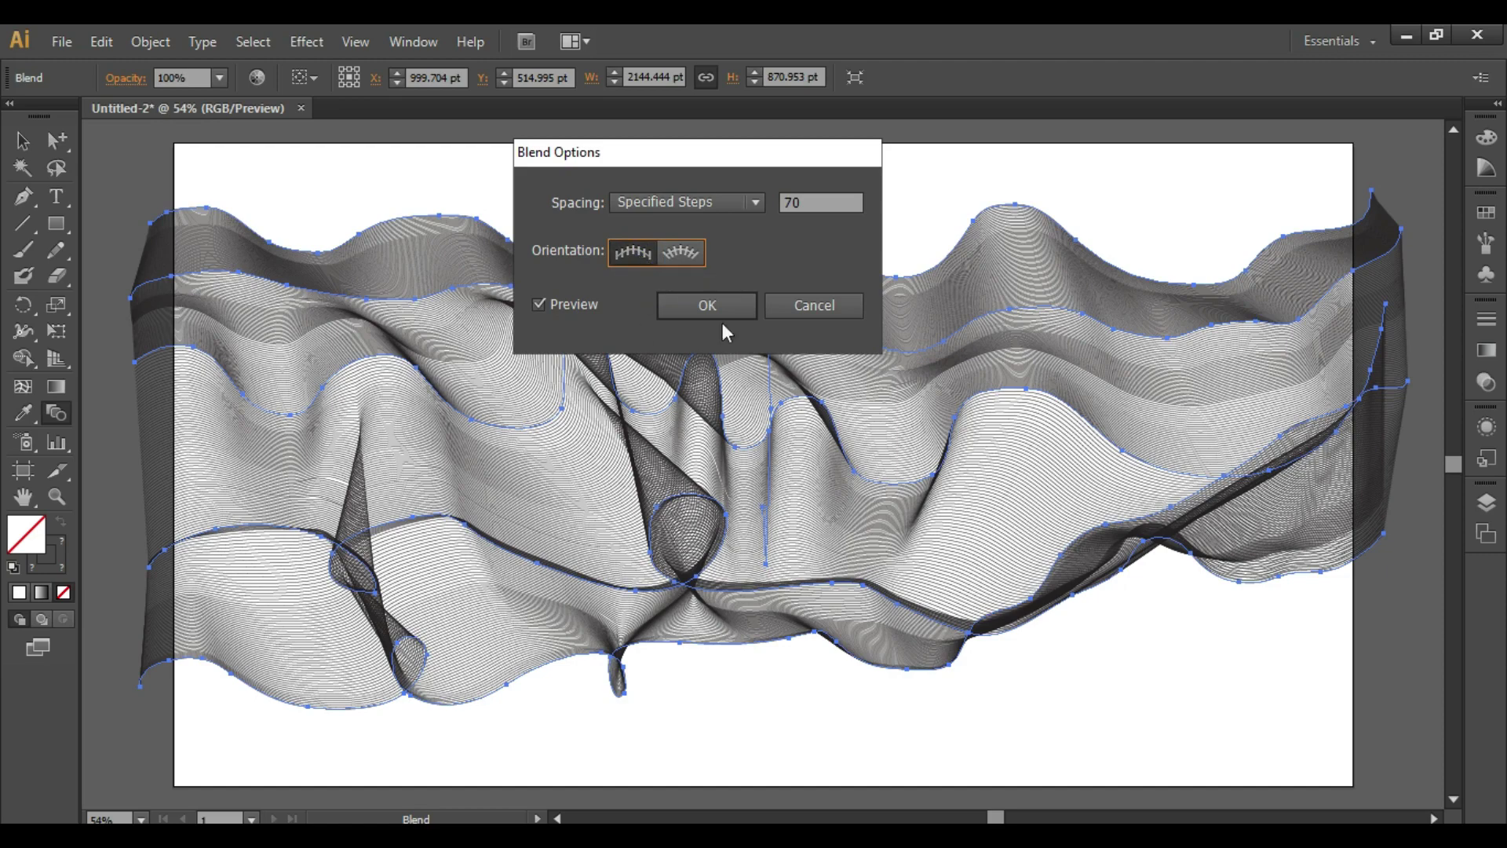
pyautogui.doubleClick(786, 203)
pyautogui.click(719, 303)
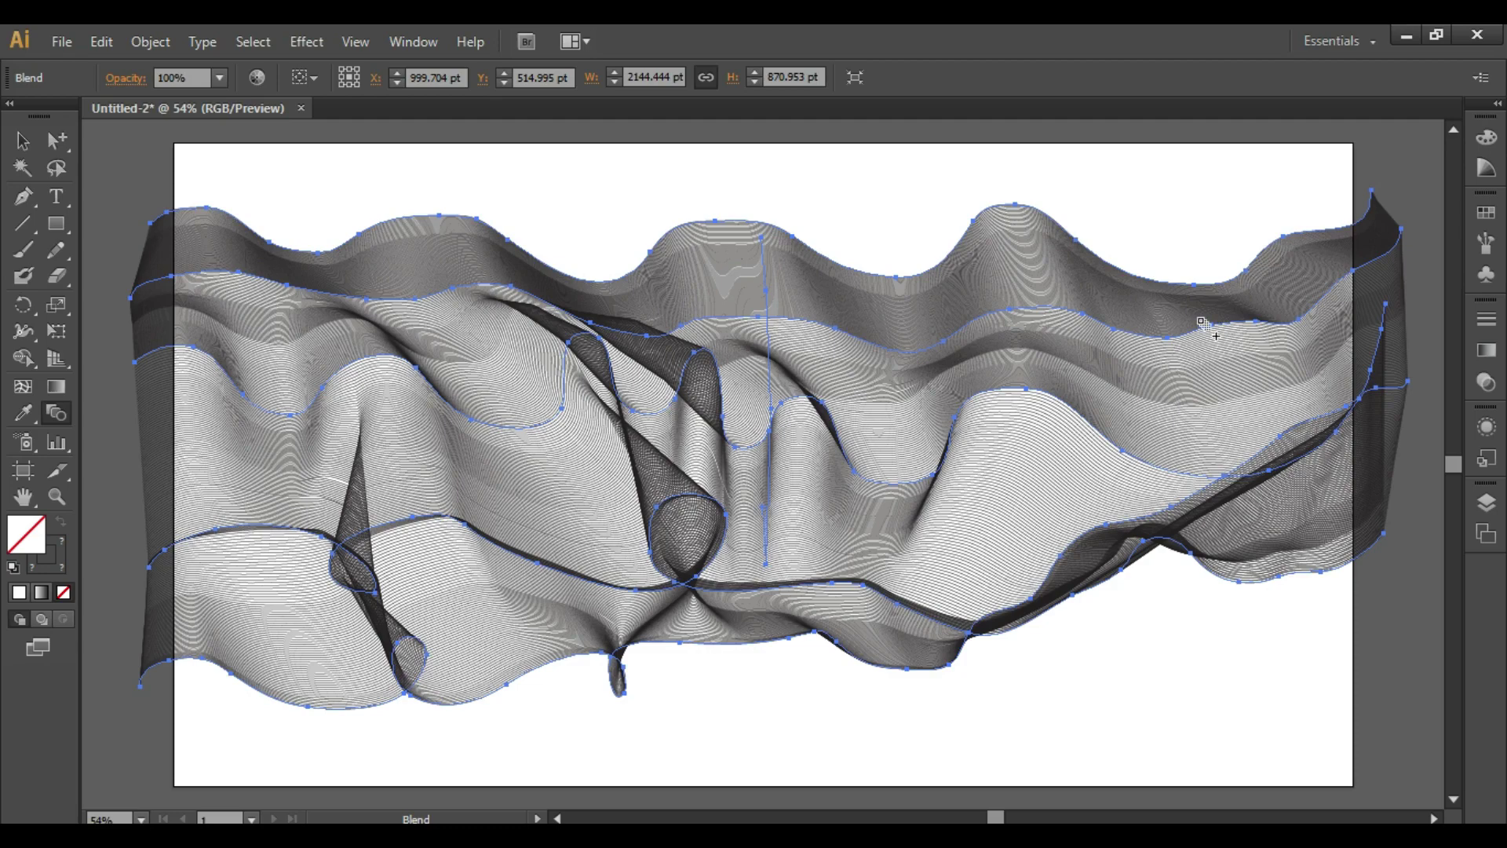
# Open the Color Combinations swatch library from the Swatches panel
pyautogui.click(1485, 223)
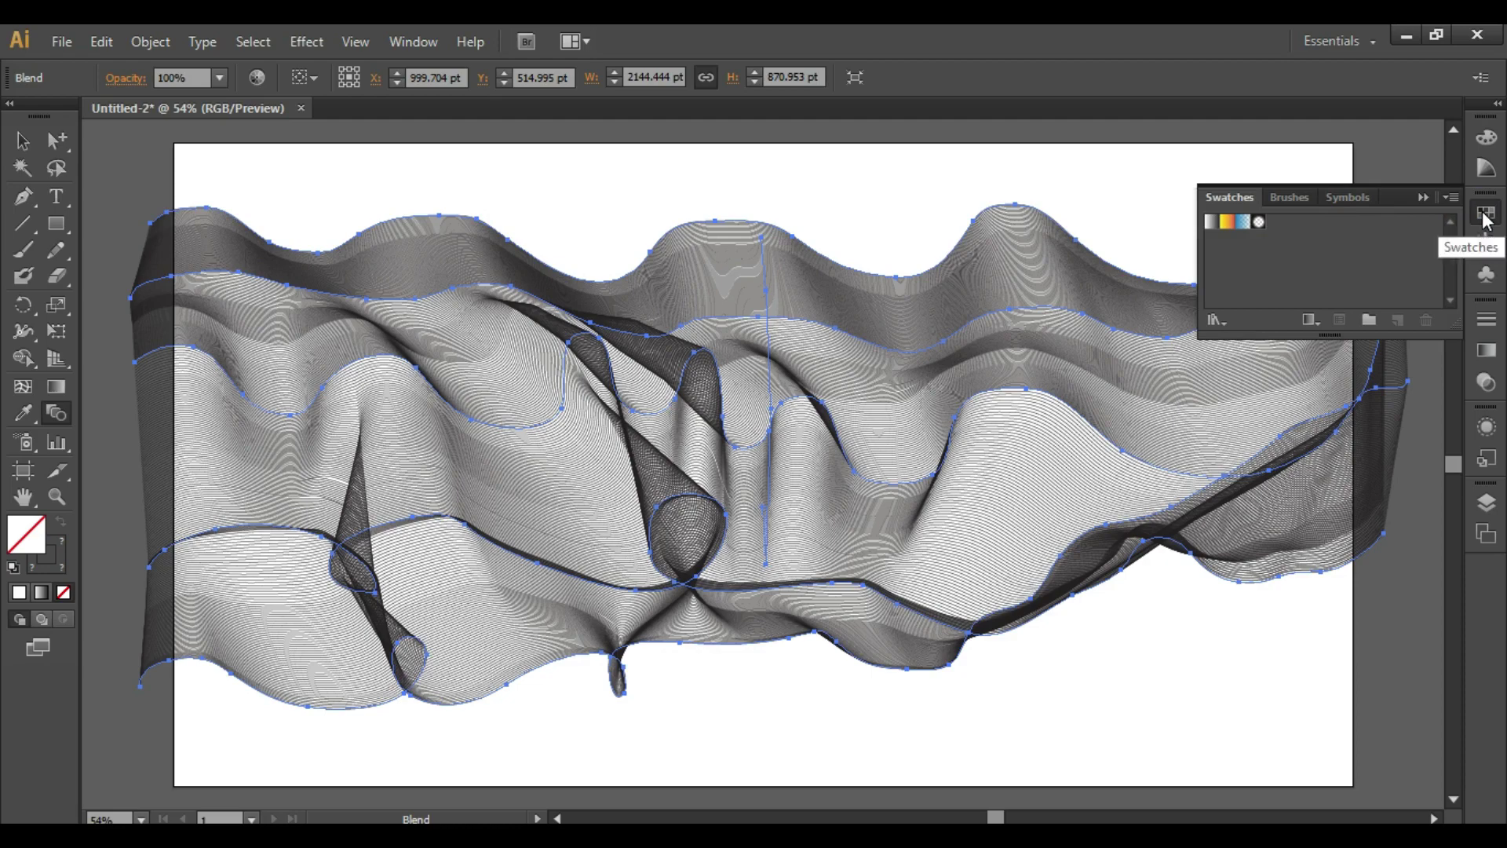
pyautogui.click(1214, 320)
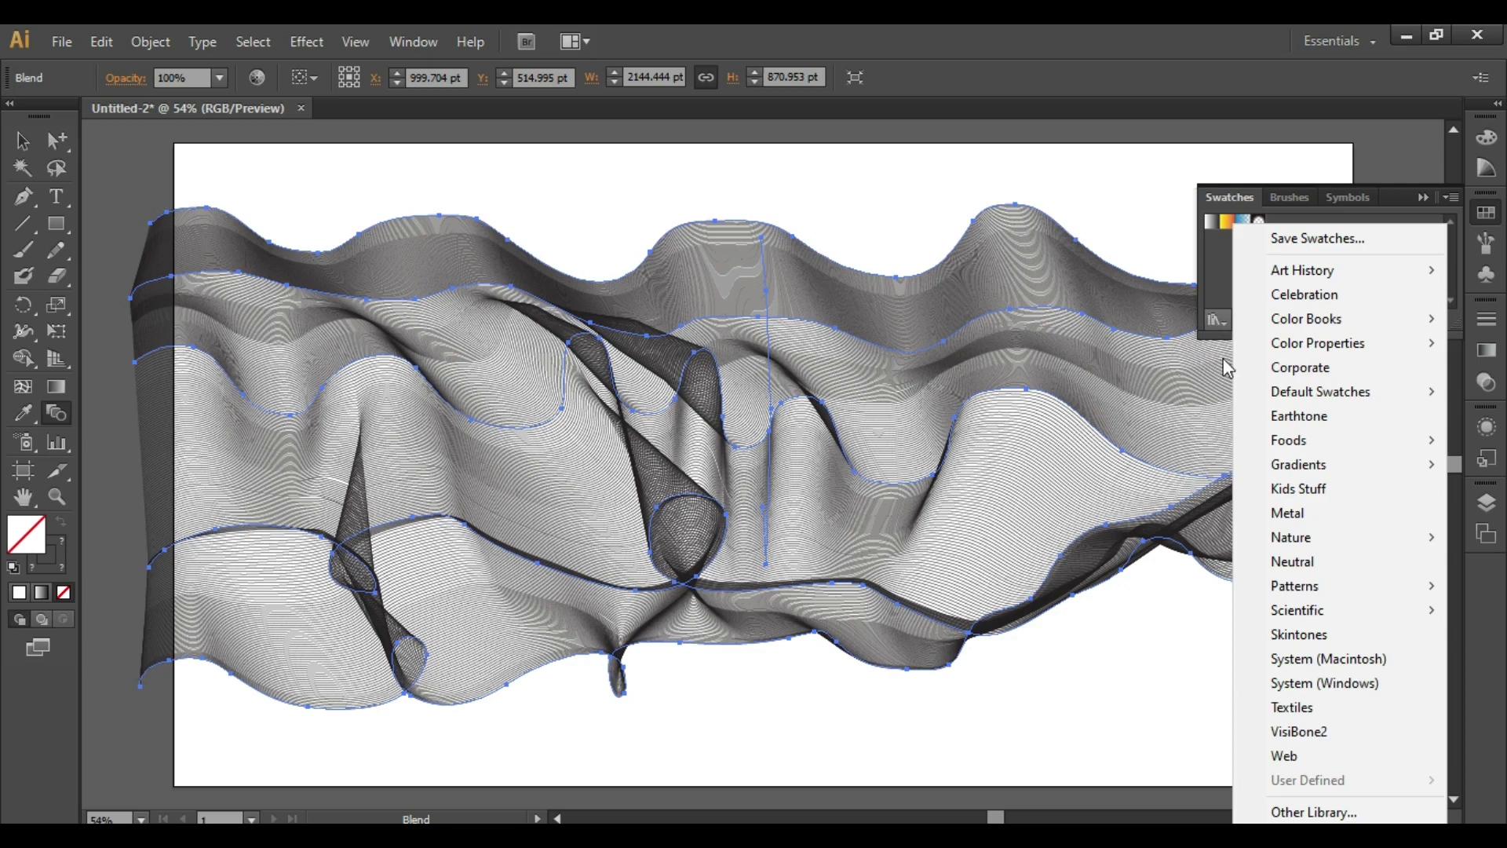
pyautogui.moveTo(1314, 466)
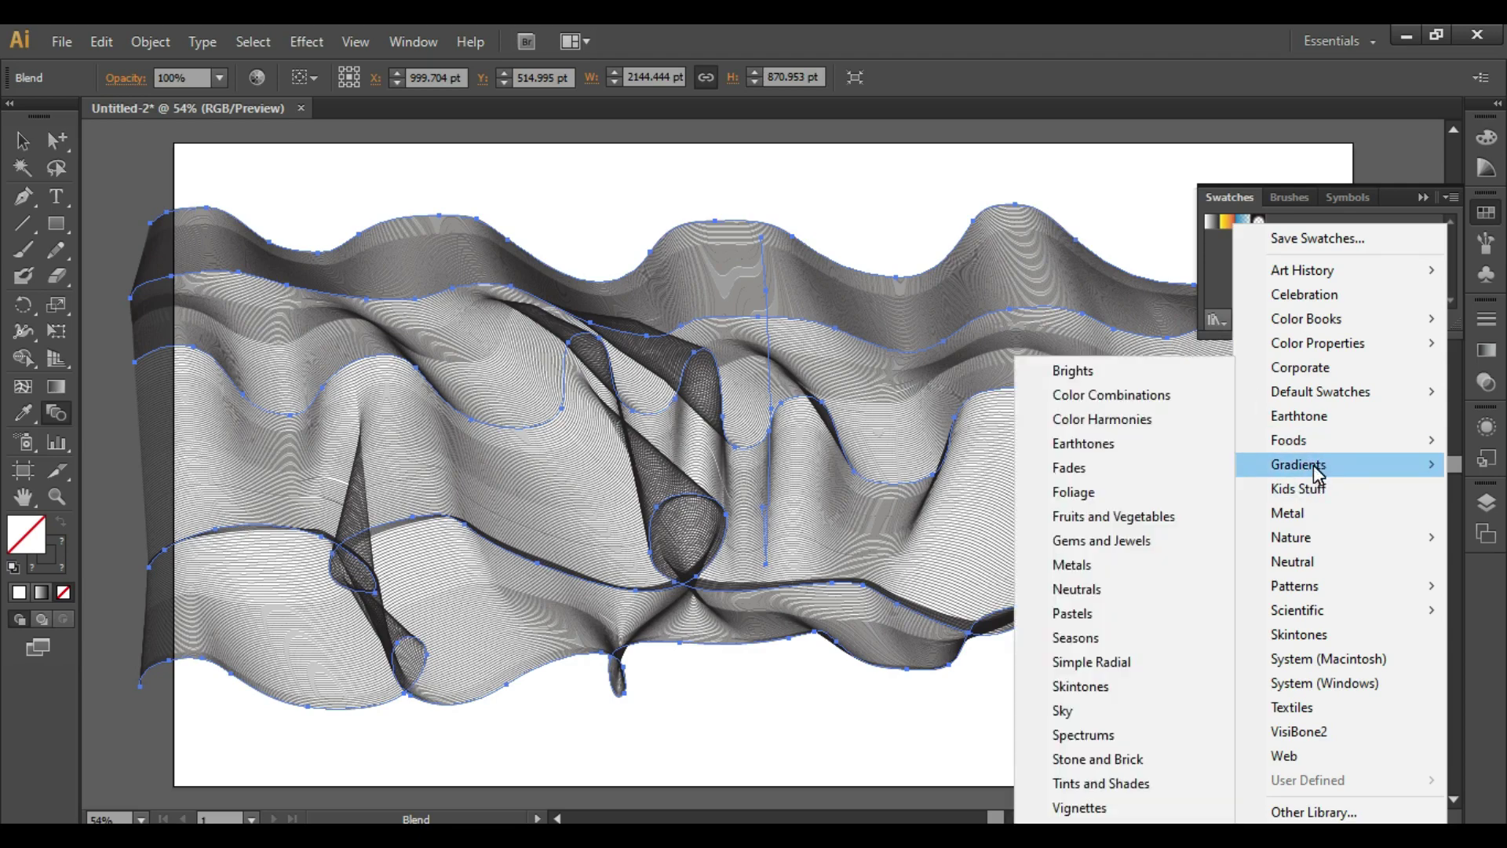
pyautogui.click(1123, 394)
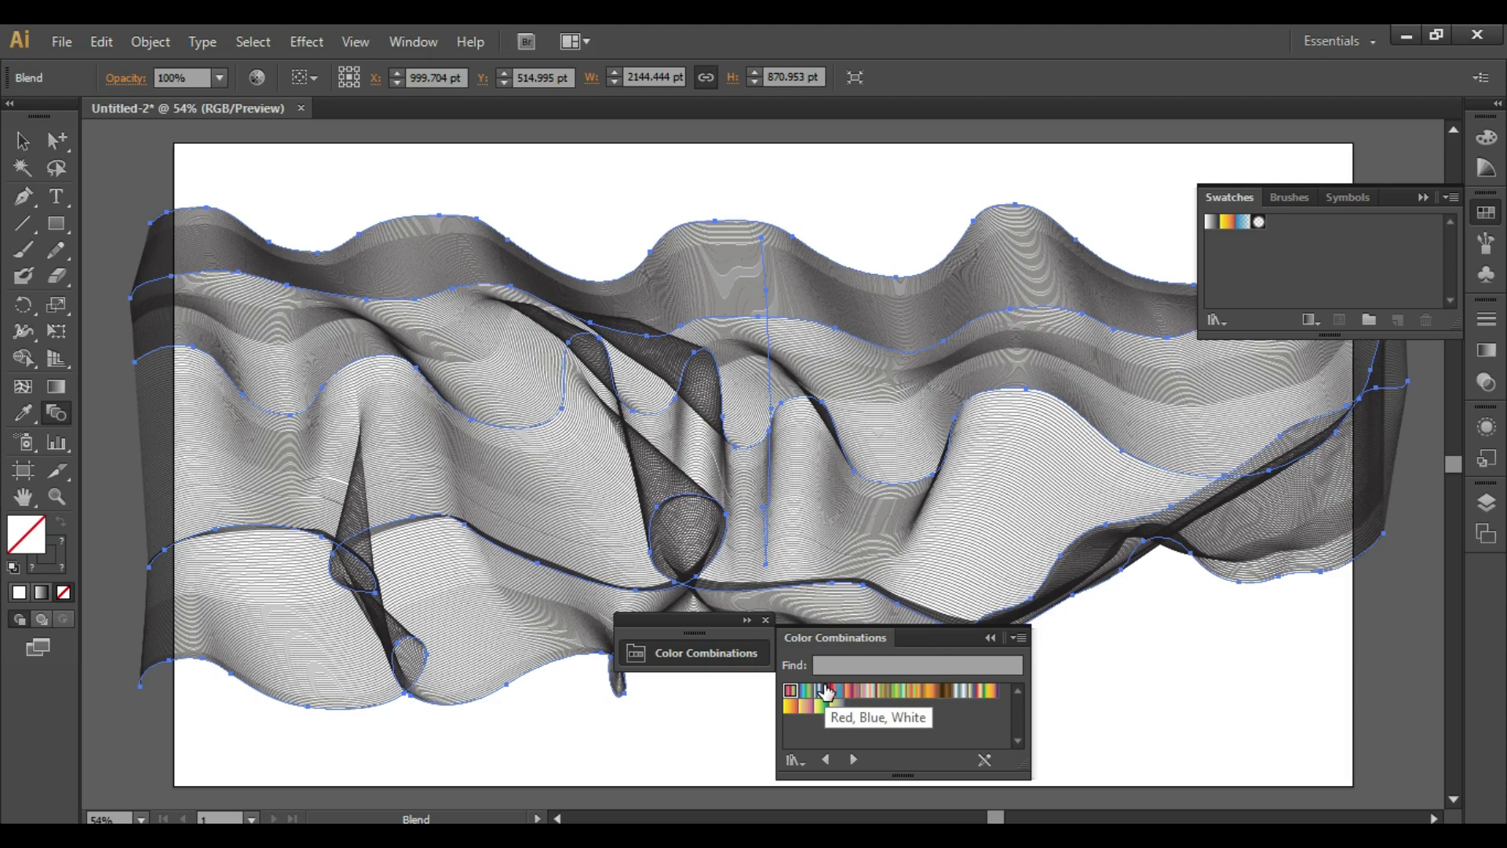
# Try several colour groups on the blend's strokes, settling on the pink, yellow and green one
pyautogui.press('v')
pyautogui.click(61, 543)
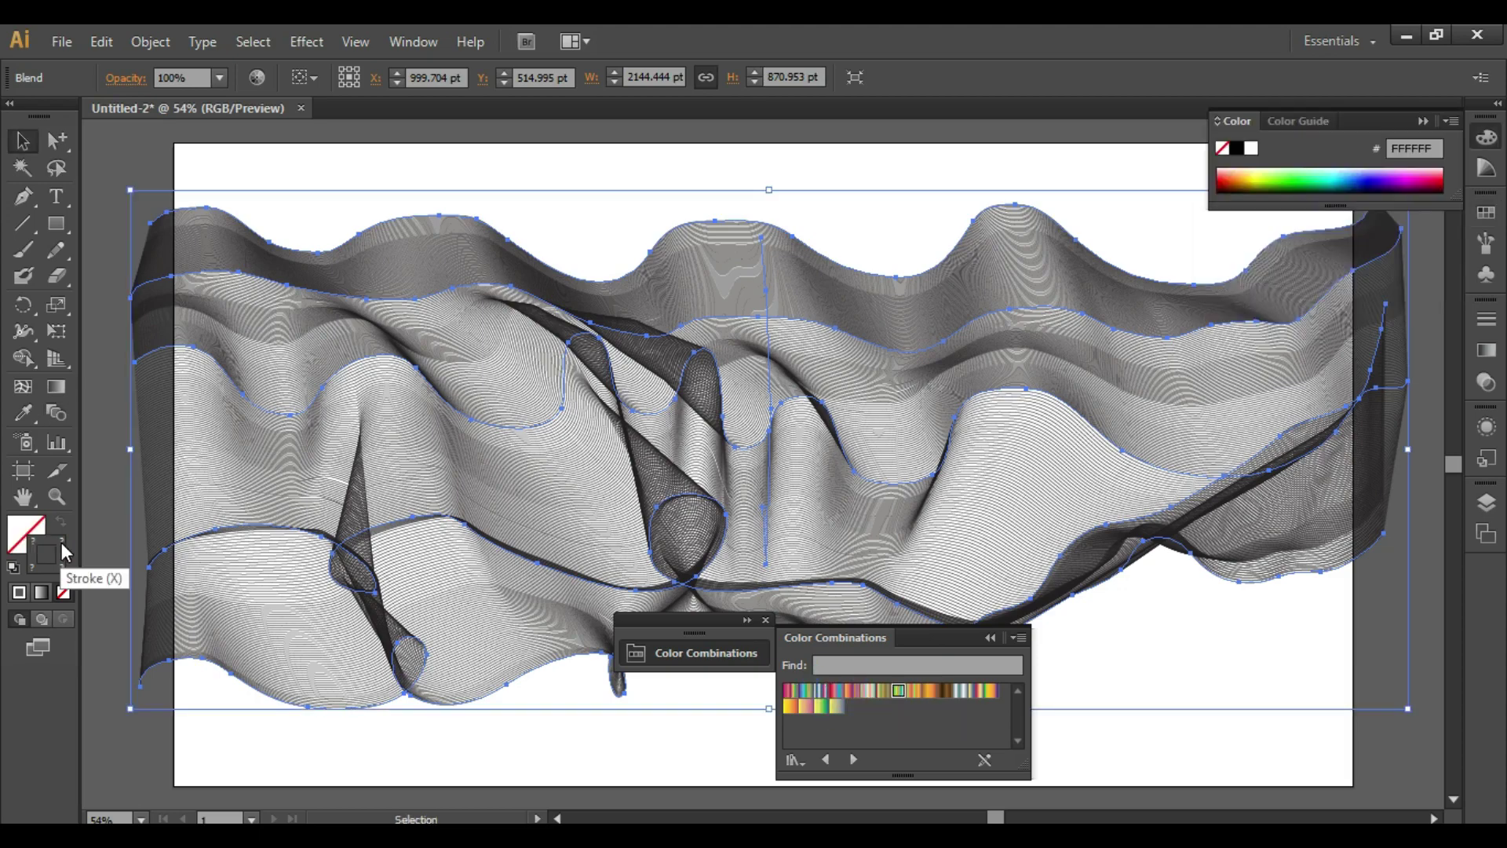
pyautogui.click(915, 690)
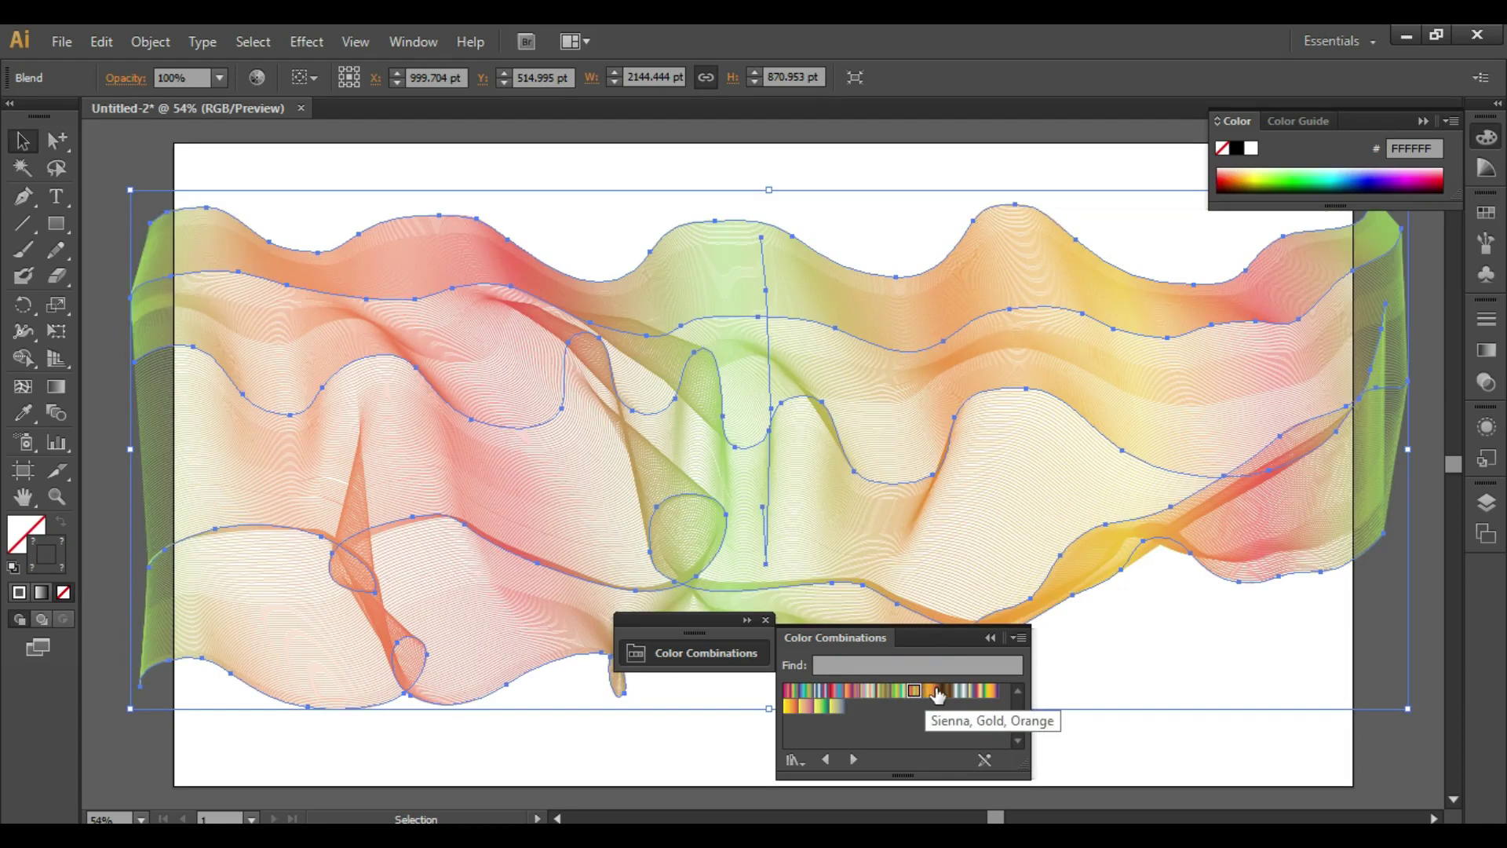
pyautogui.click(931, 691)
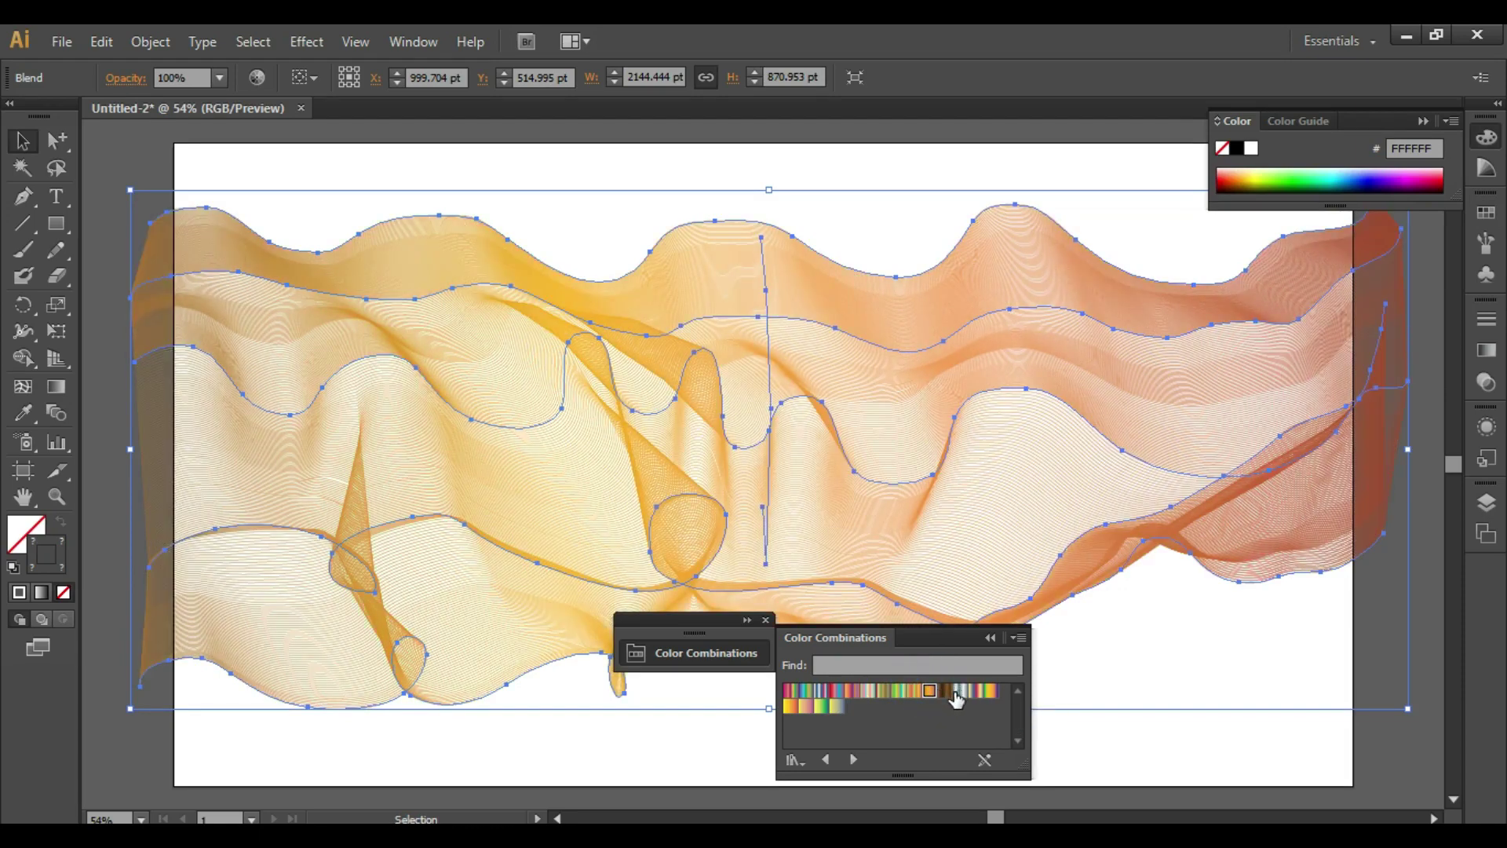
pyautogui.click(959, 691)
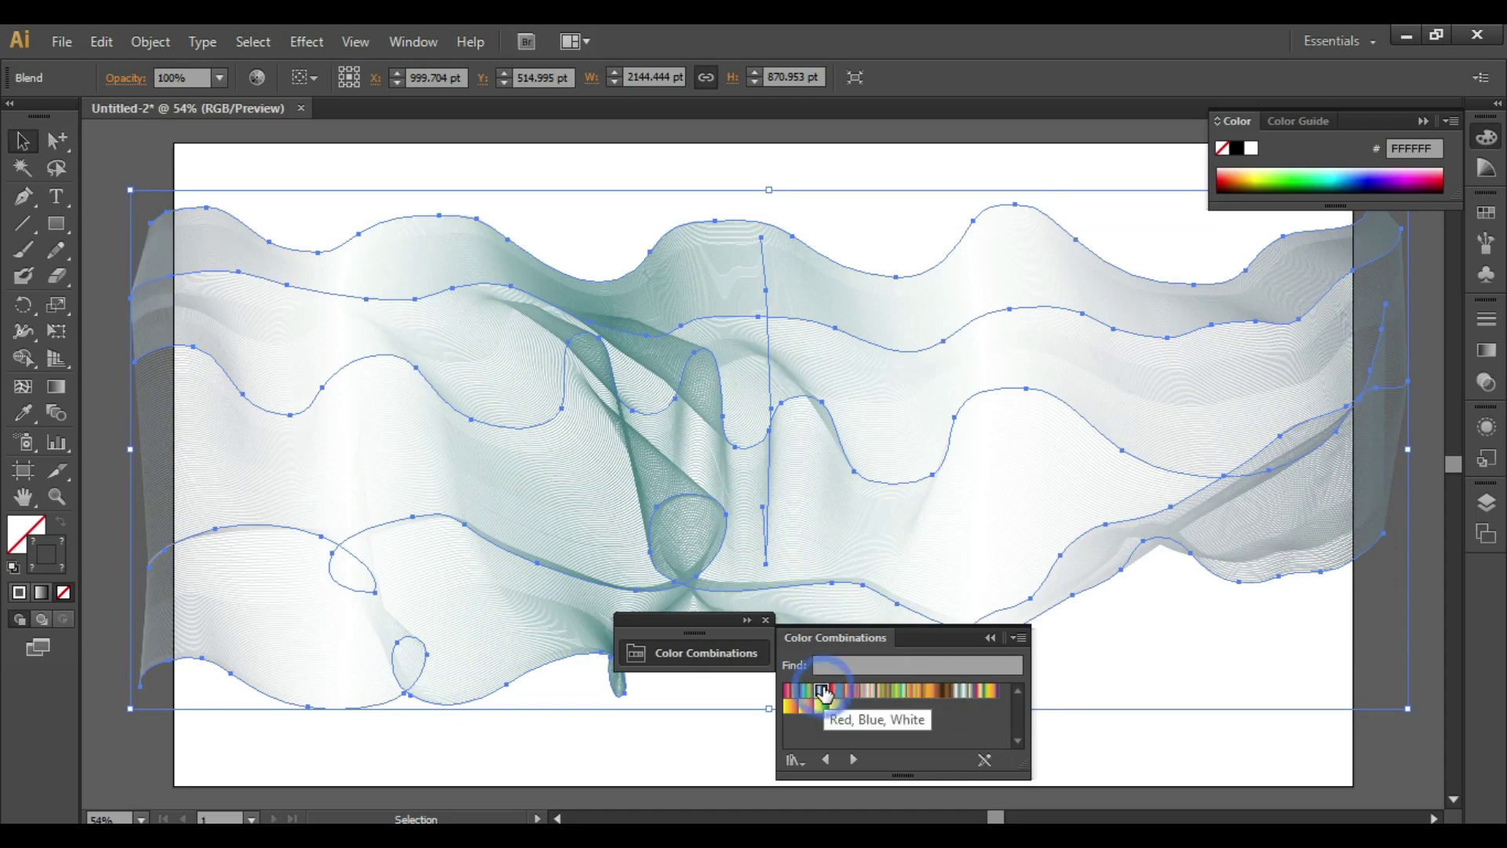
pyautogui.click(822, 691)
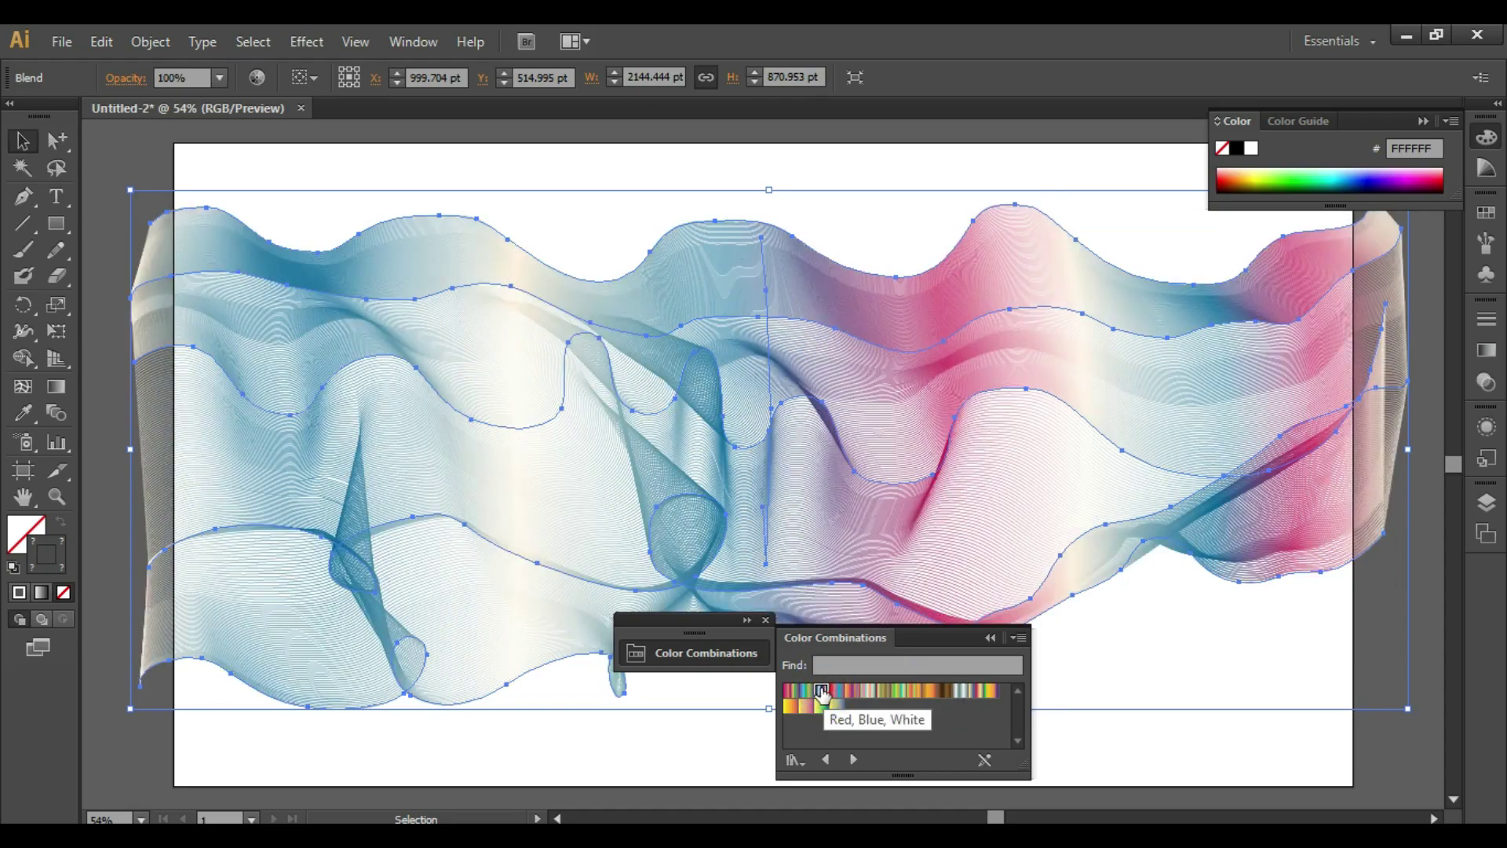
pyautogui.click(788, 692)
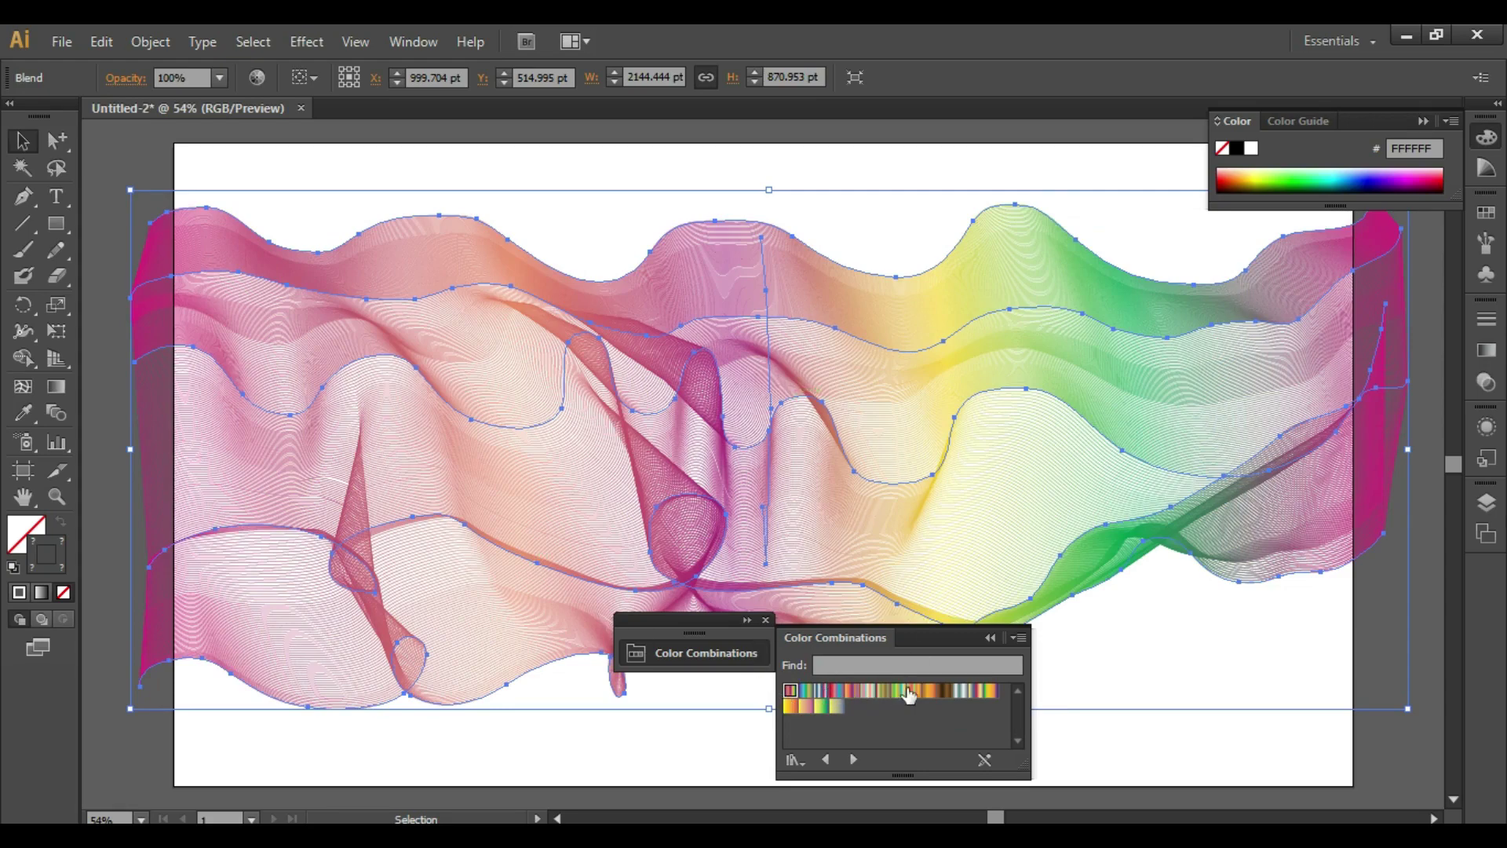
pyautogui.click(991, 637)
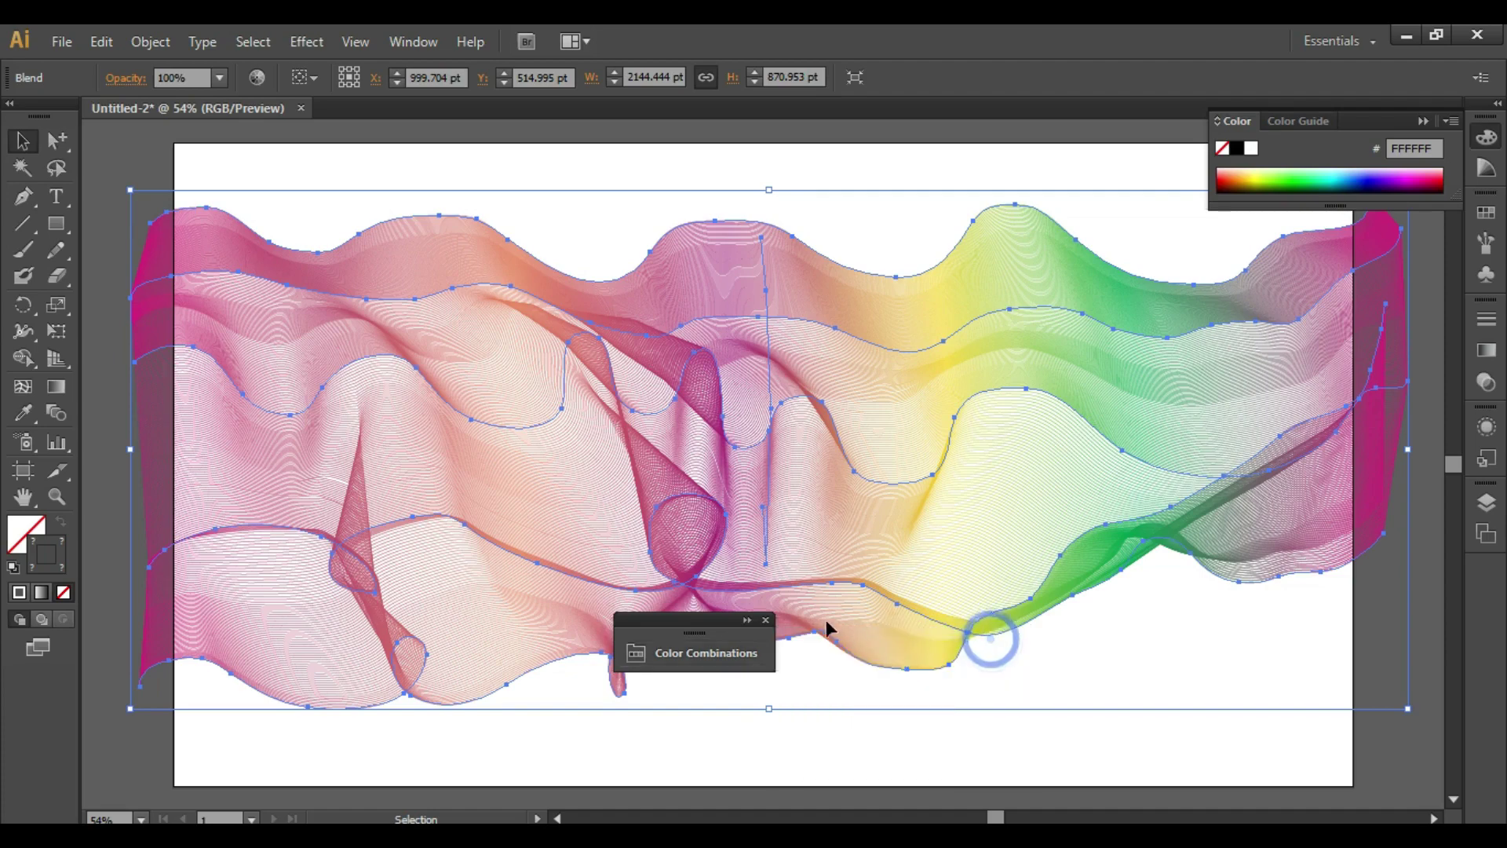
# Draw an artboard-sized rectangle and swap fill and stroke for a near-black fill with no stroke
pyautogui.click(766, 620)
pyautogui.hotkey('ctrl', 'shift', 'a')
pyautogui.click(56, 223)
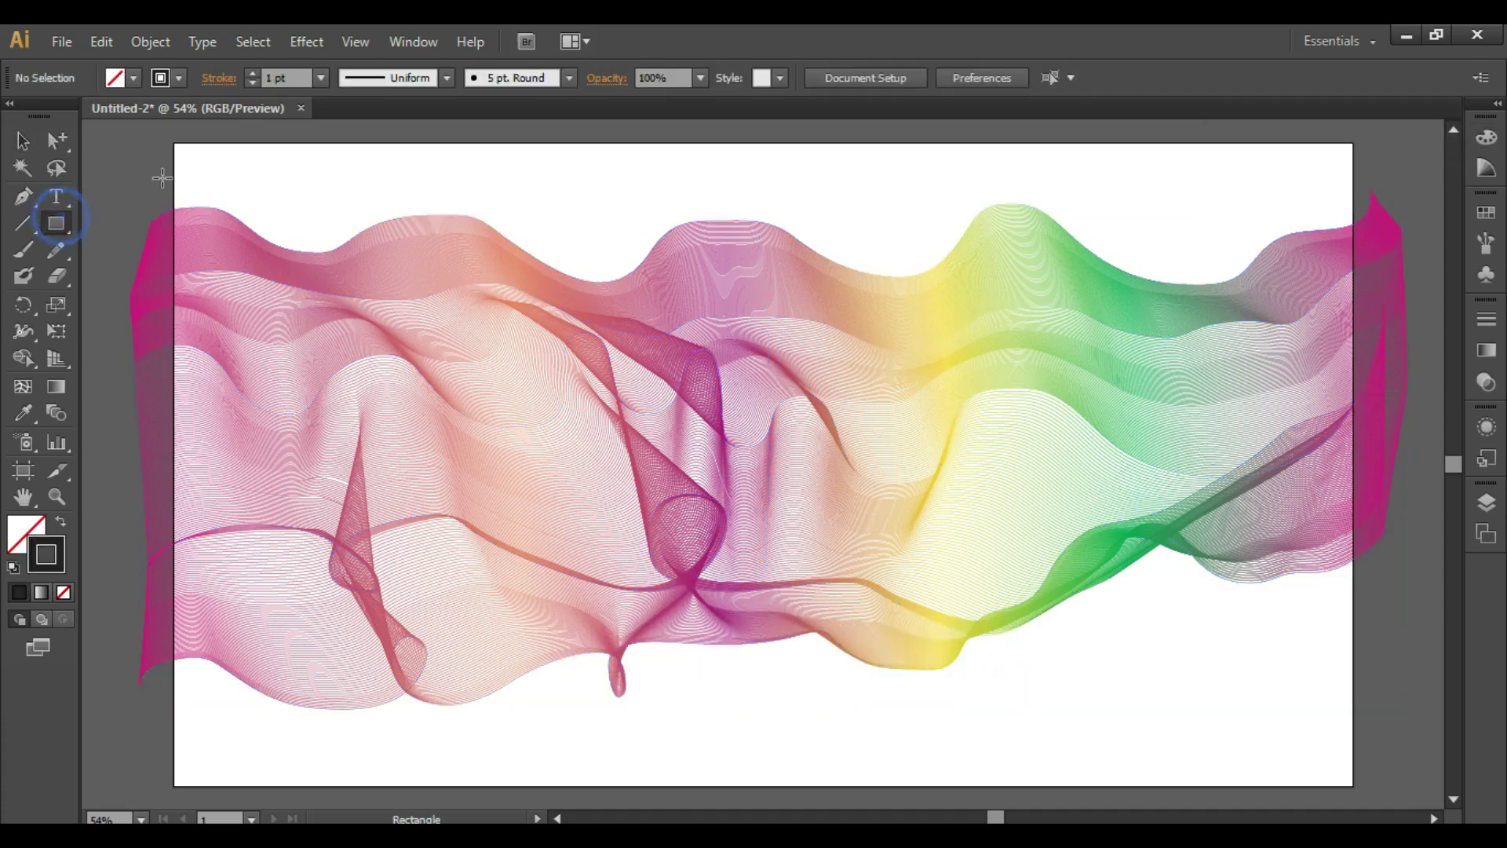
pyautogui.moveTo(173, 139); pyautogui.dragTo(1353, 786)
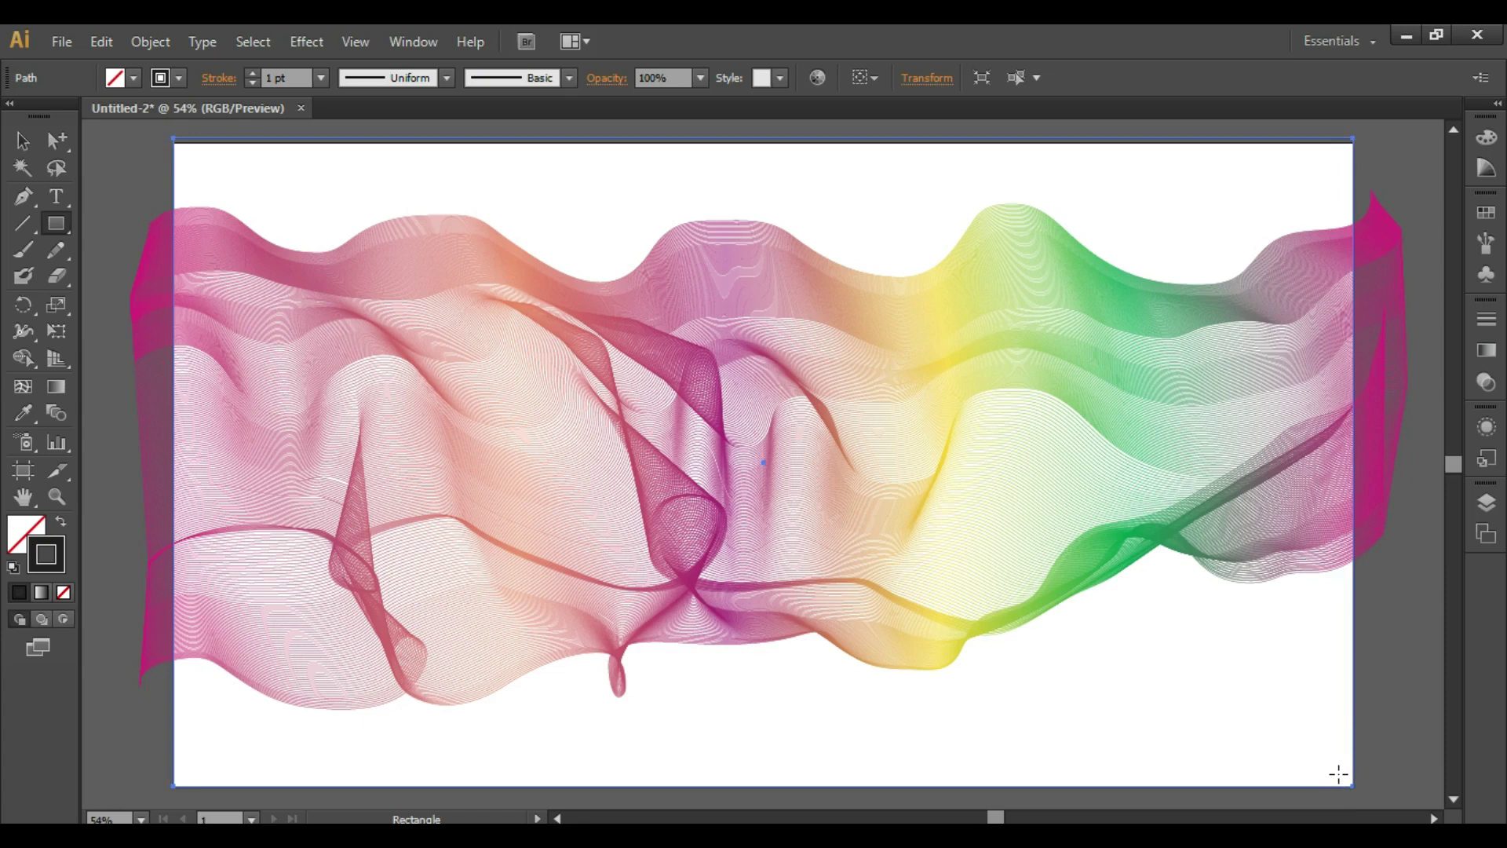
pyautogui.click(61, 526)
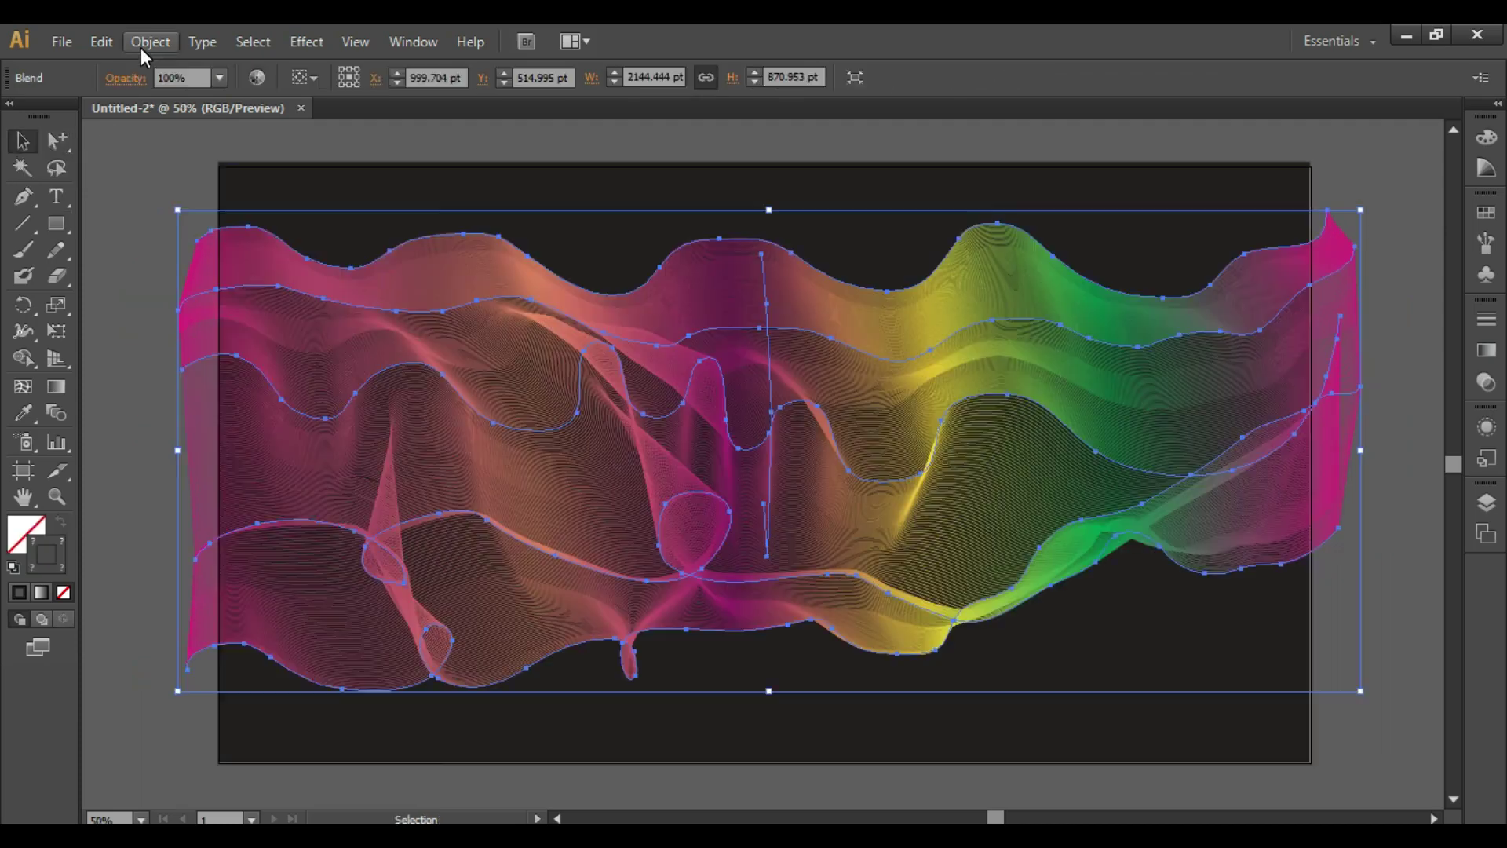
# Expand the blended ribbon with Object > Expand, including object, fill and stroke
pyautogui.click(150, 41)
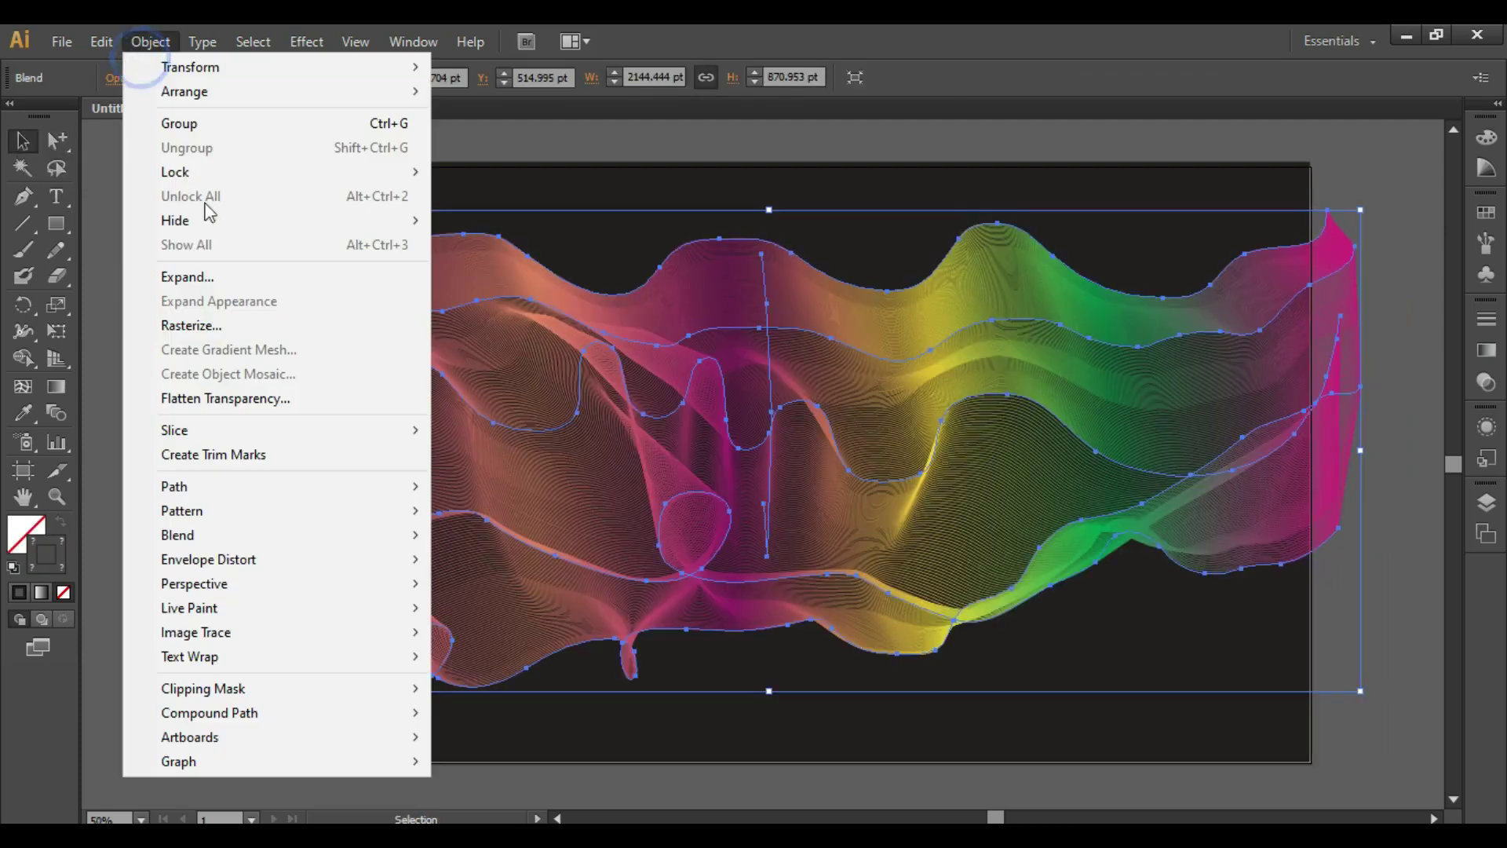
pyautogui.click(219, 279)
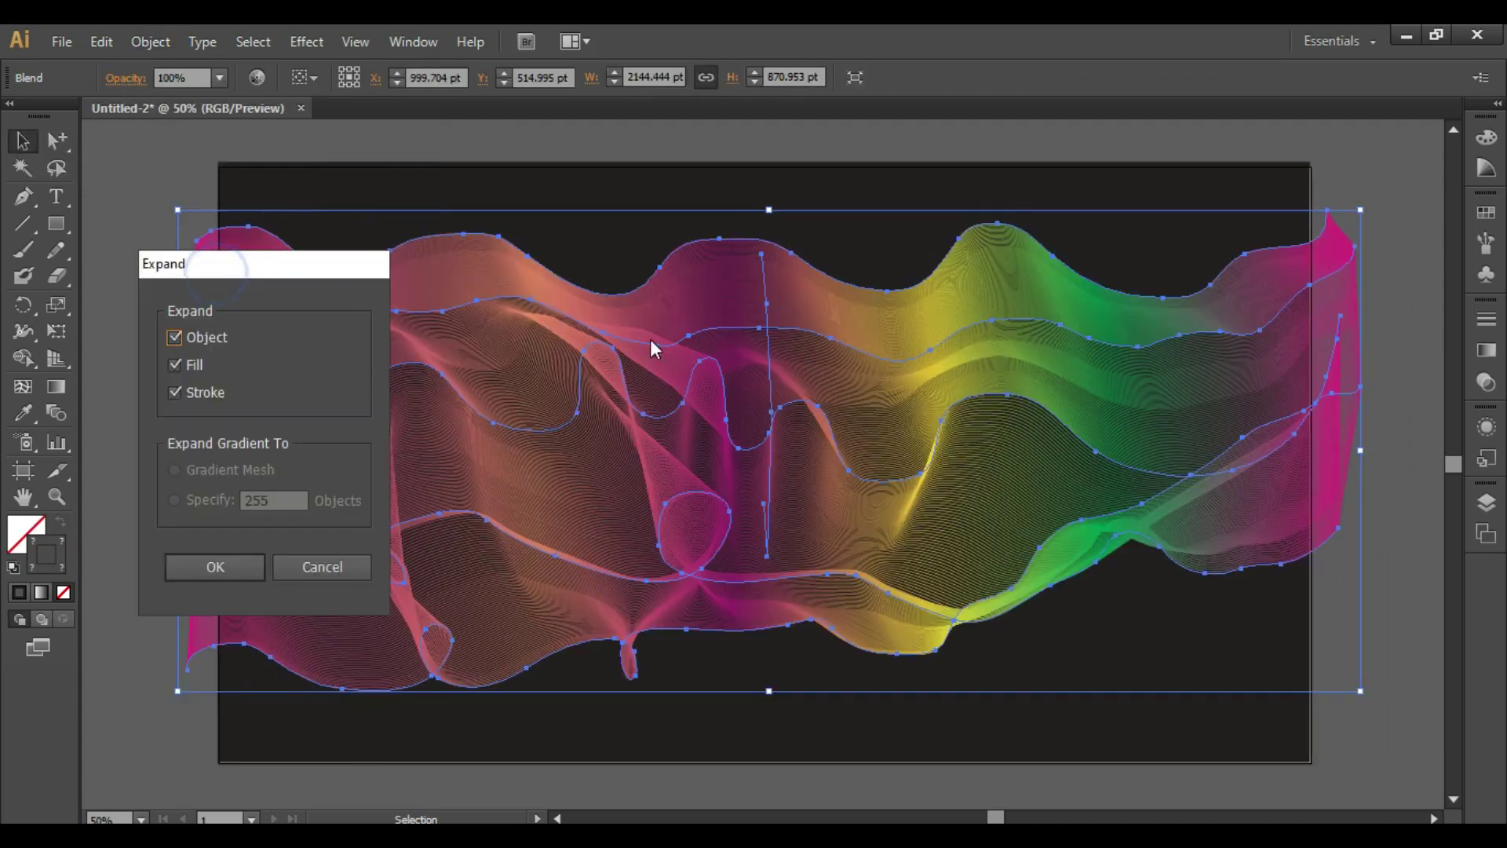
pyautogui.click(233, 565)
pyautogui.click(161, 182)
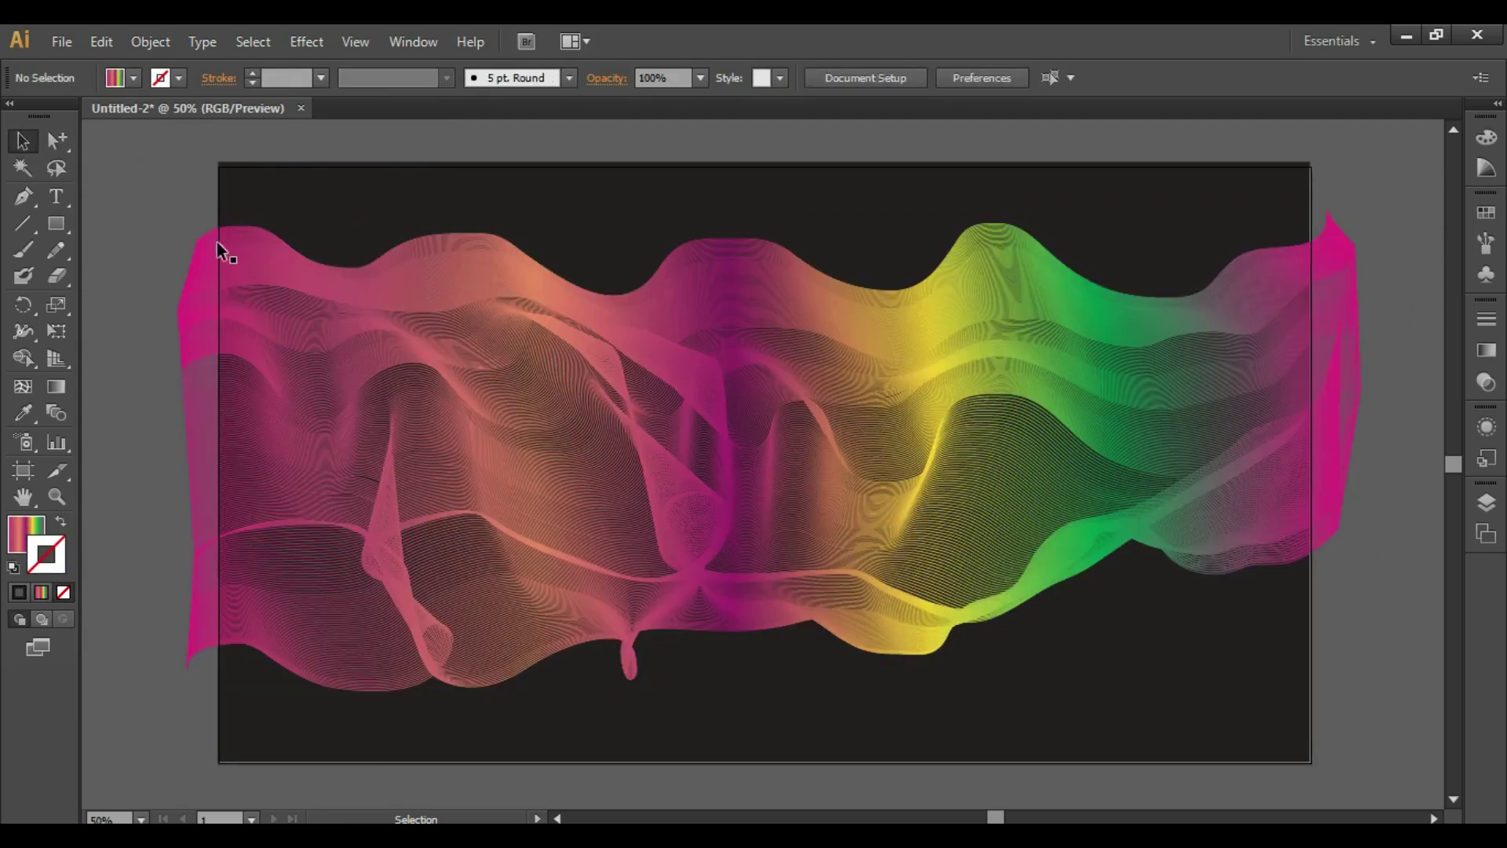
# Bring the dark rectangle to the front of the stacking order with Arrange > Bring to Front
pyautogui.click(314, 196)
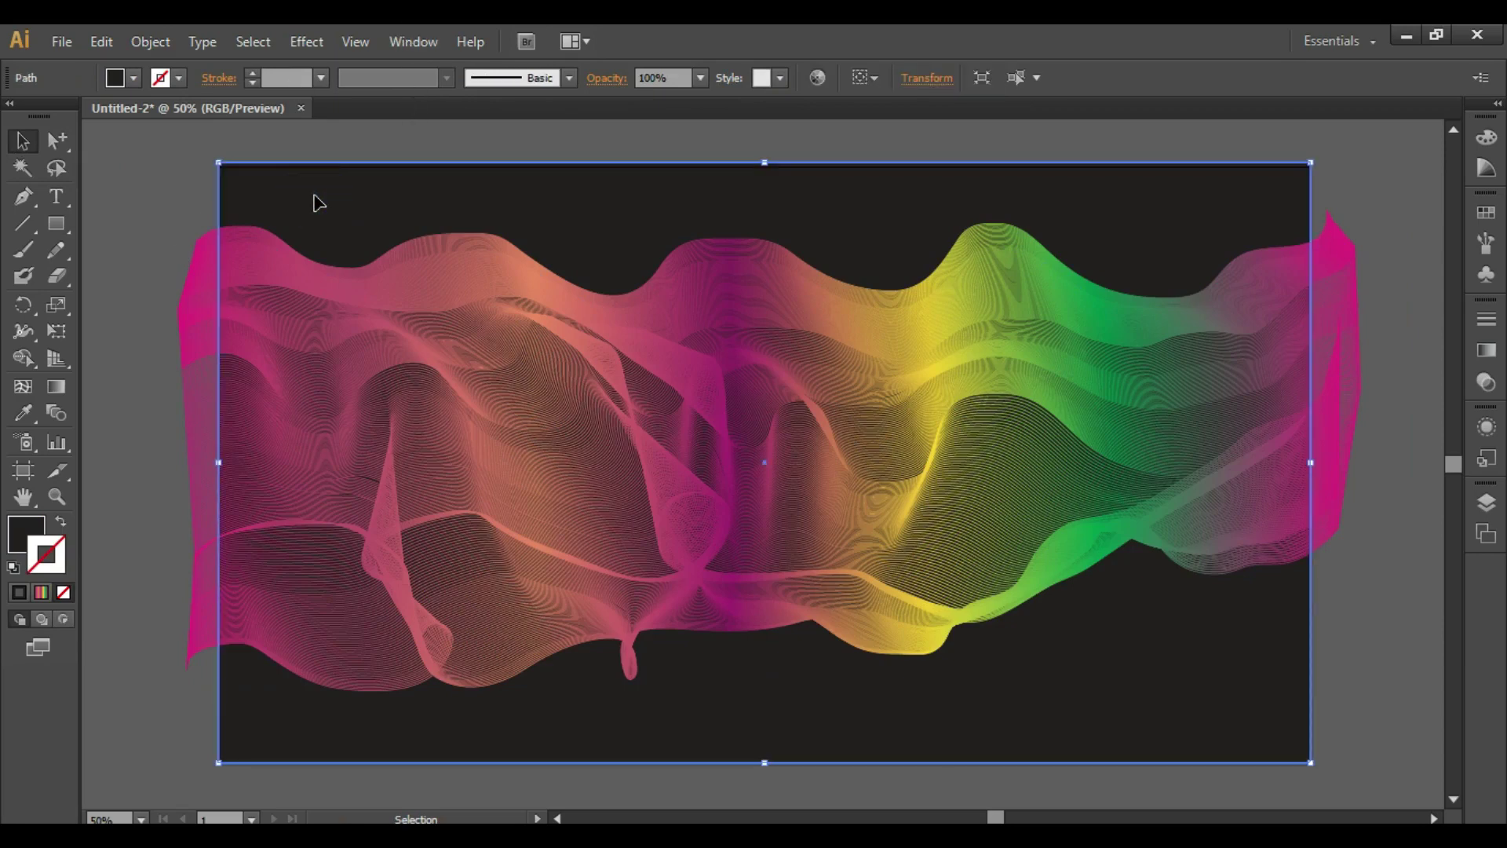
pyautogui.rightClick(314, 196)
pyautogui.moveTo(451, 507)
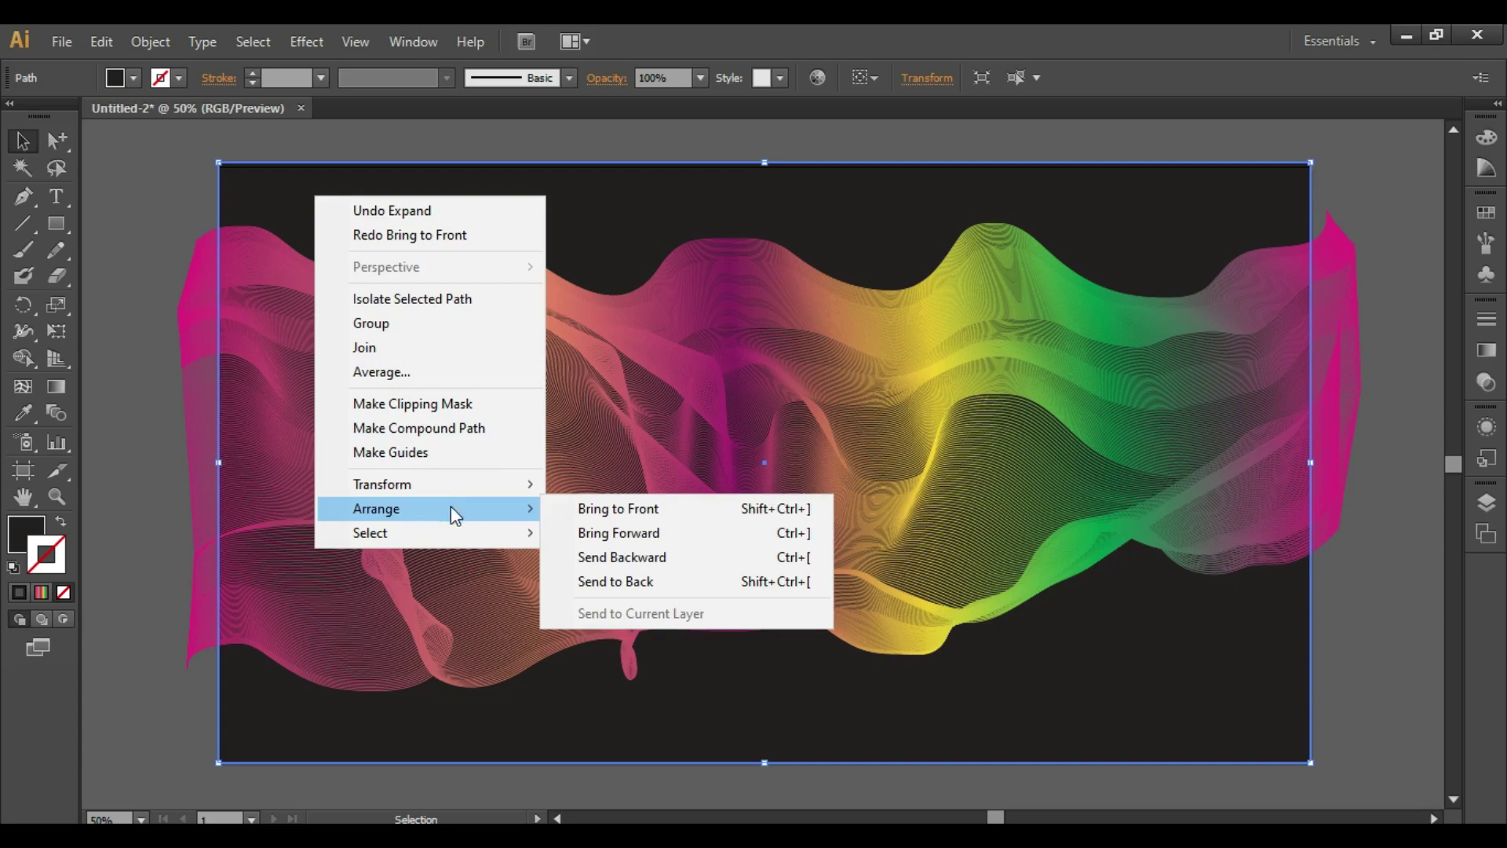
pyautogui.click(555, 508)
pyautogui.click(141, 223)
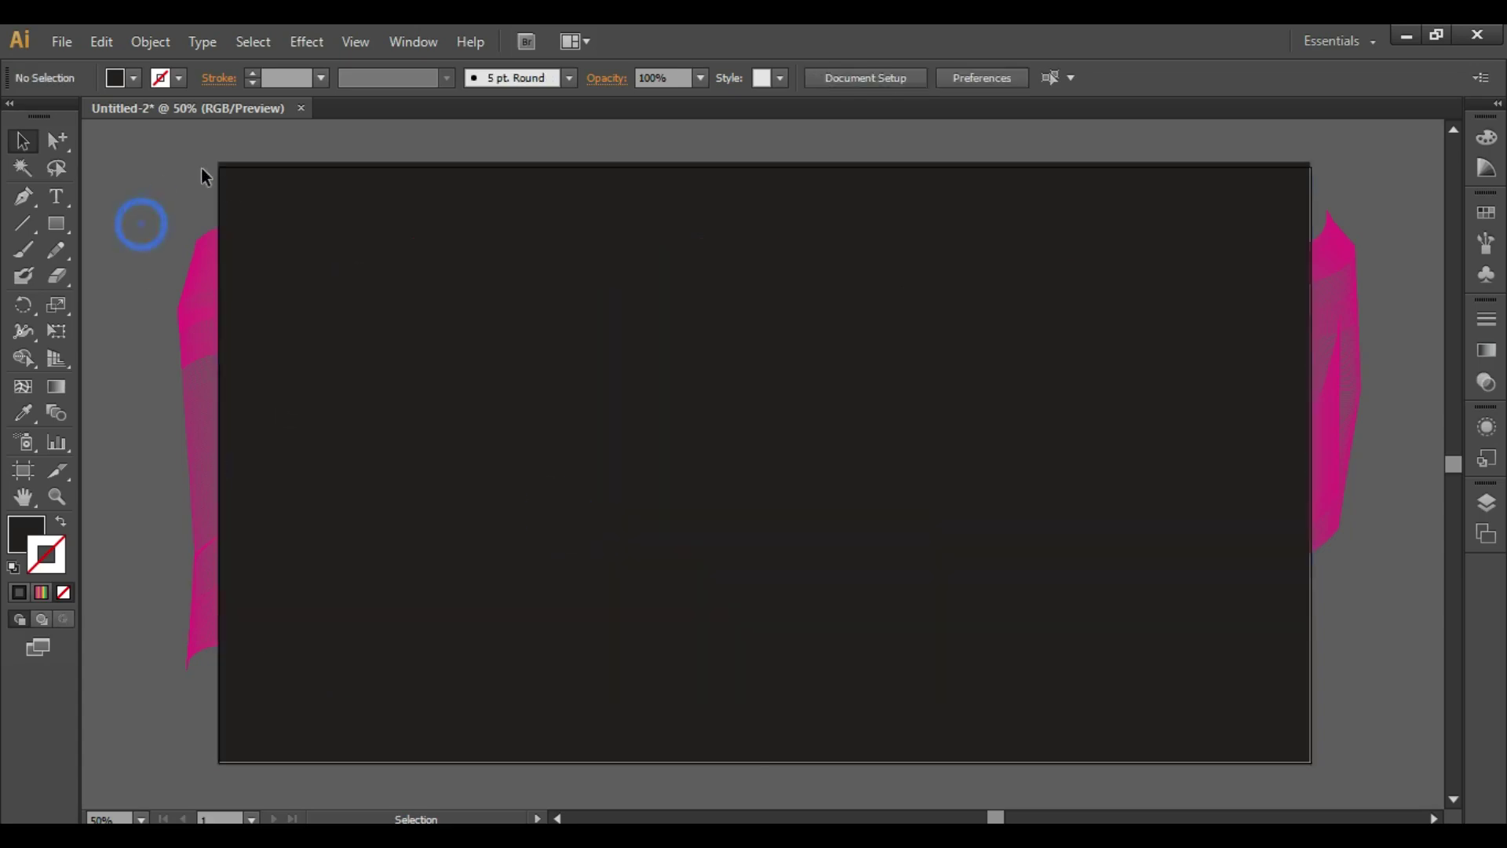
# Select the rectangle and ribbon together and apply Object > Clipping Mask > Make
pyautogui.moveTo(159, 148); pyautogui.dragTo(281, 328)
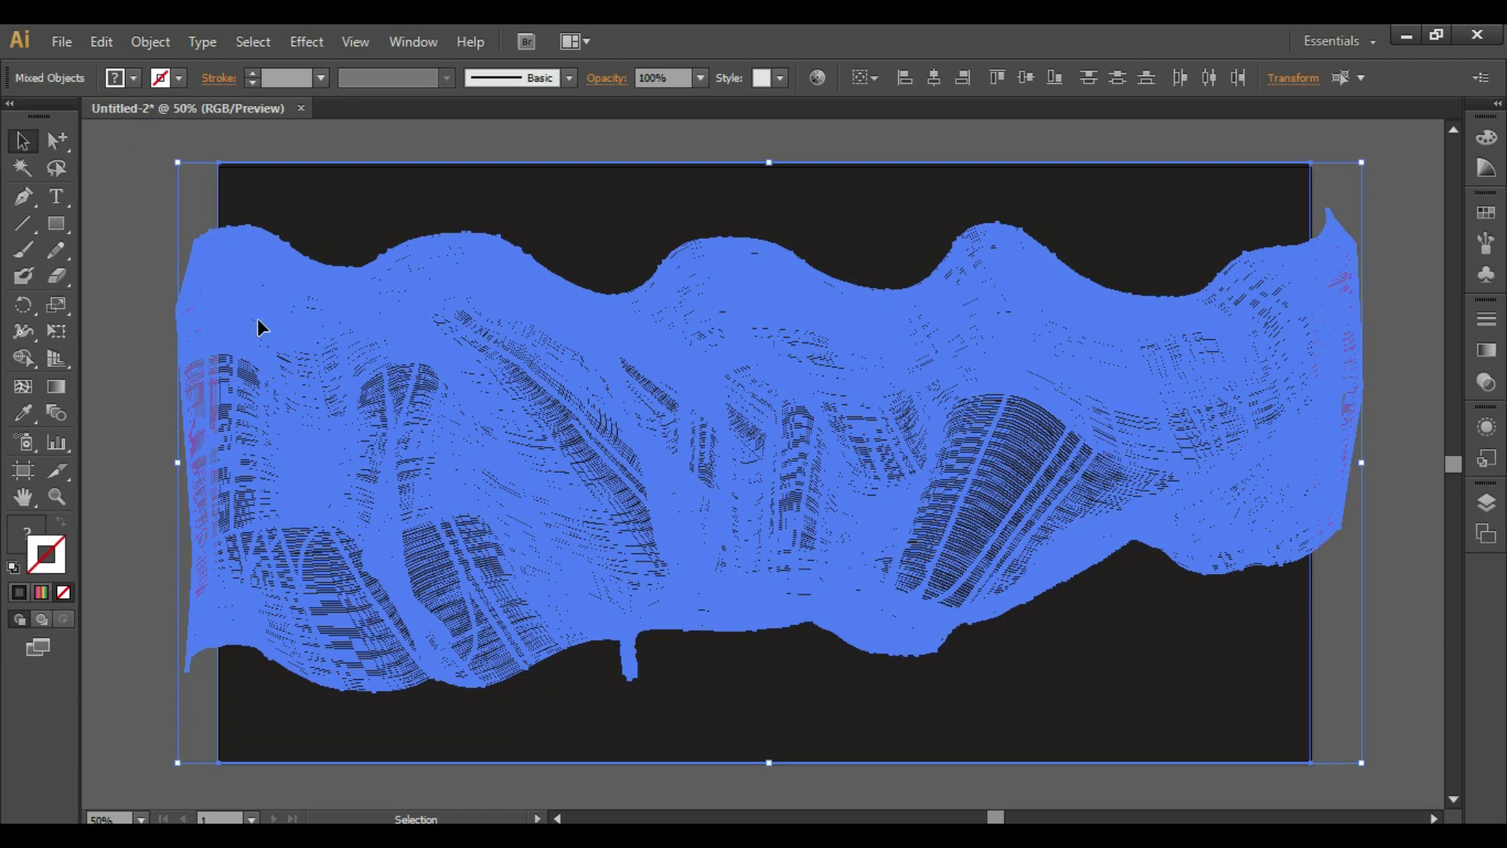
pyautogui.click(150, 41)
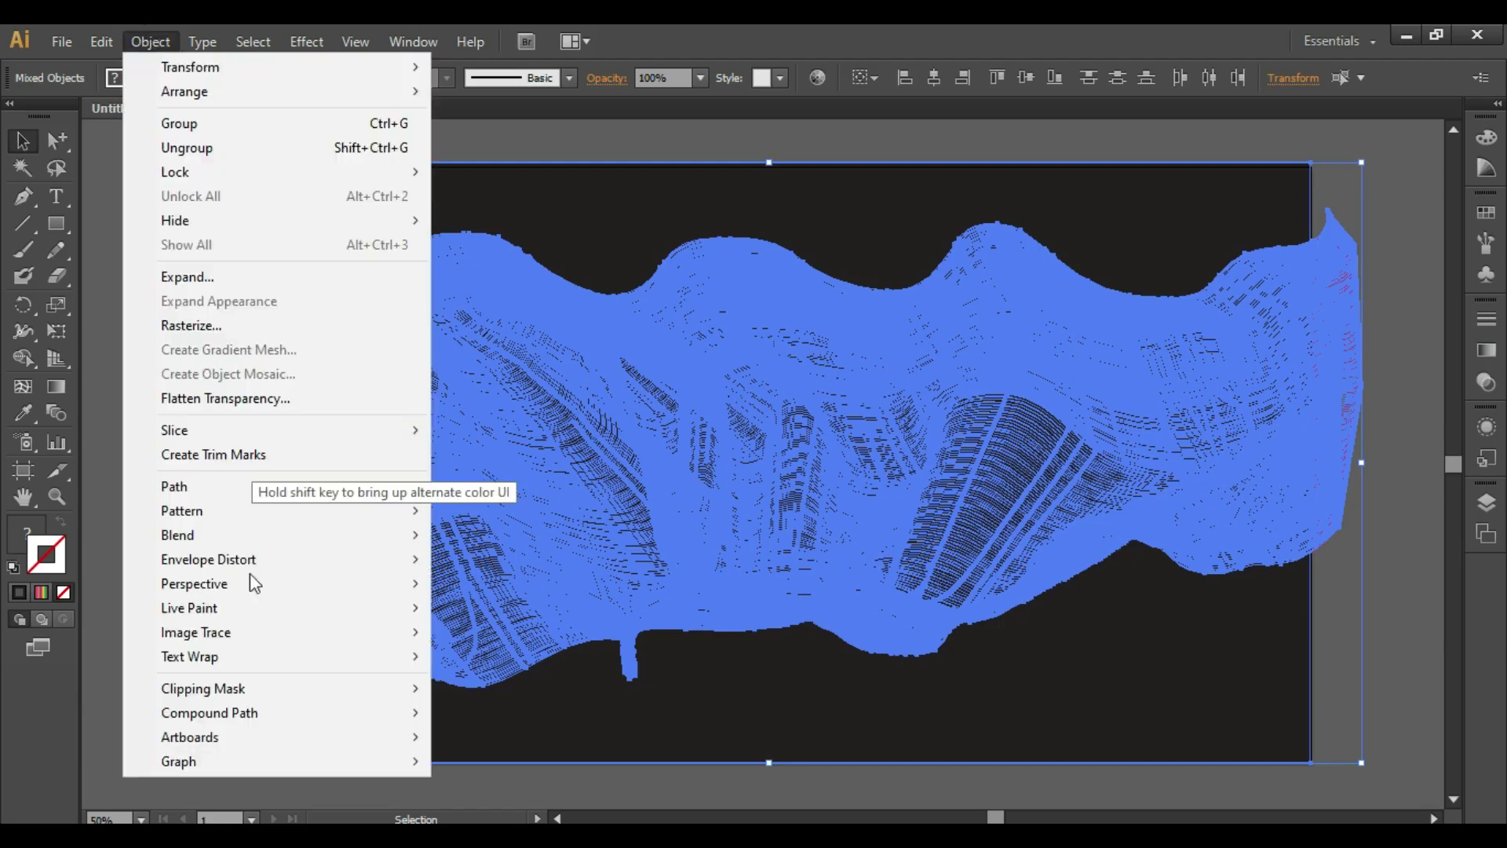
pyautogui.moveTo(239, 692)
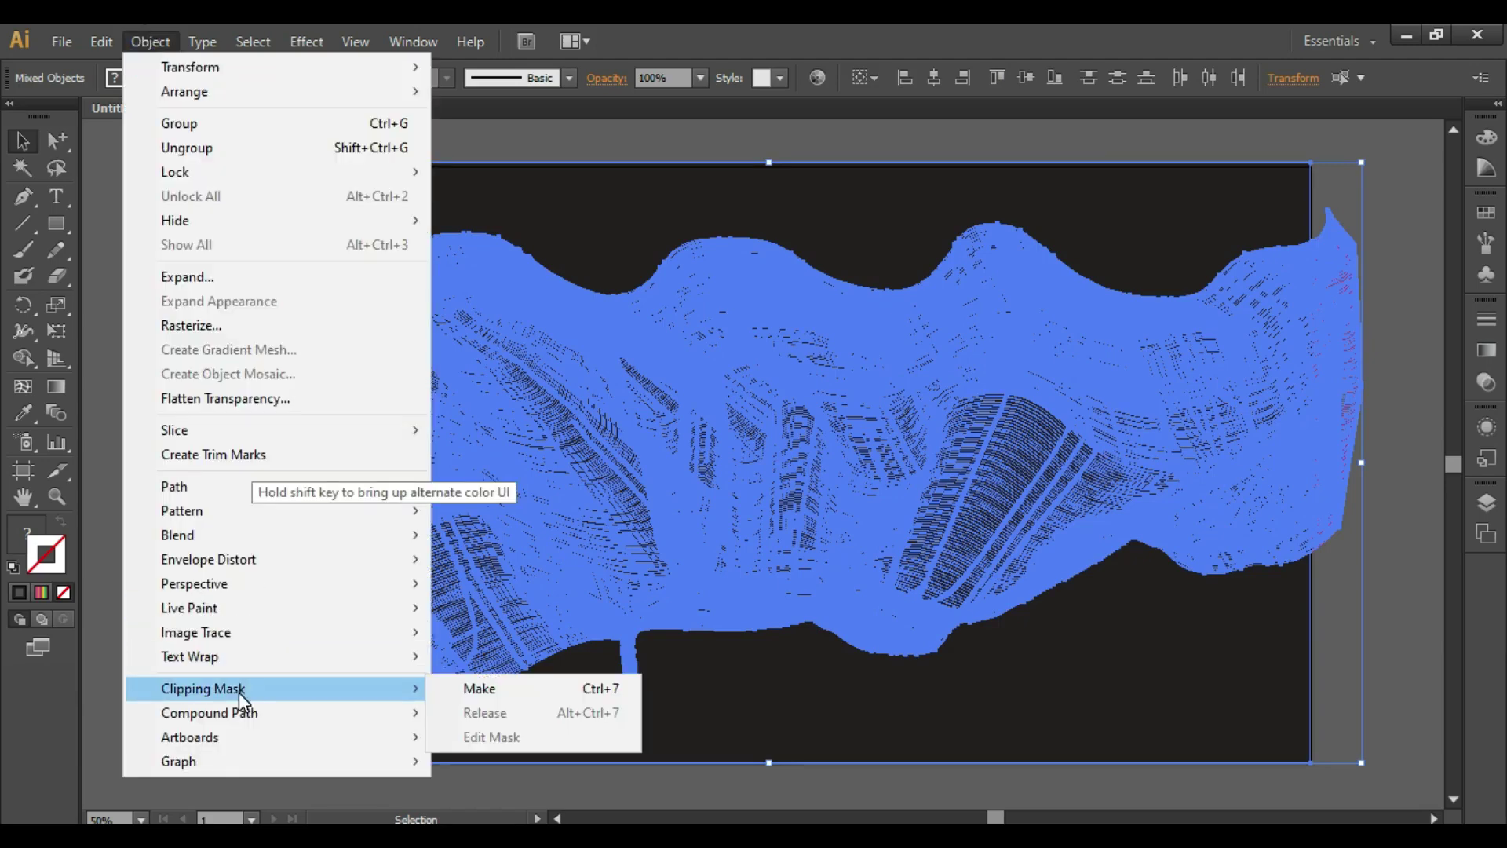
pyautogui.click(600, 691)
pyautogui.click(211, 459)
pyautogui.click(276, 364)
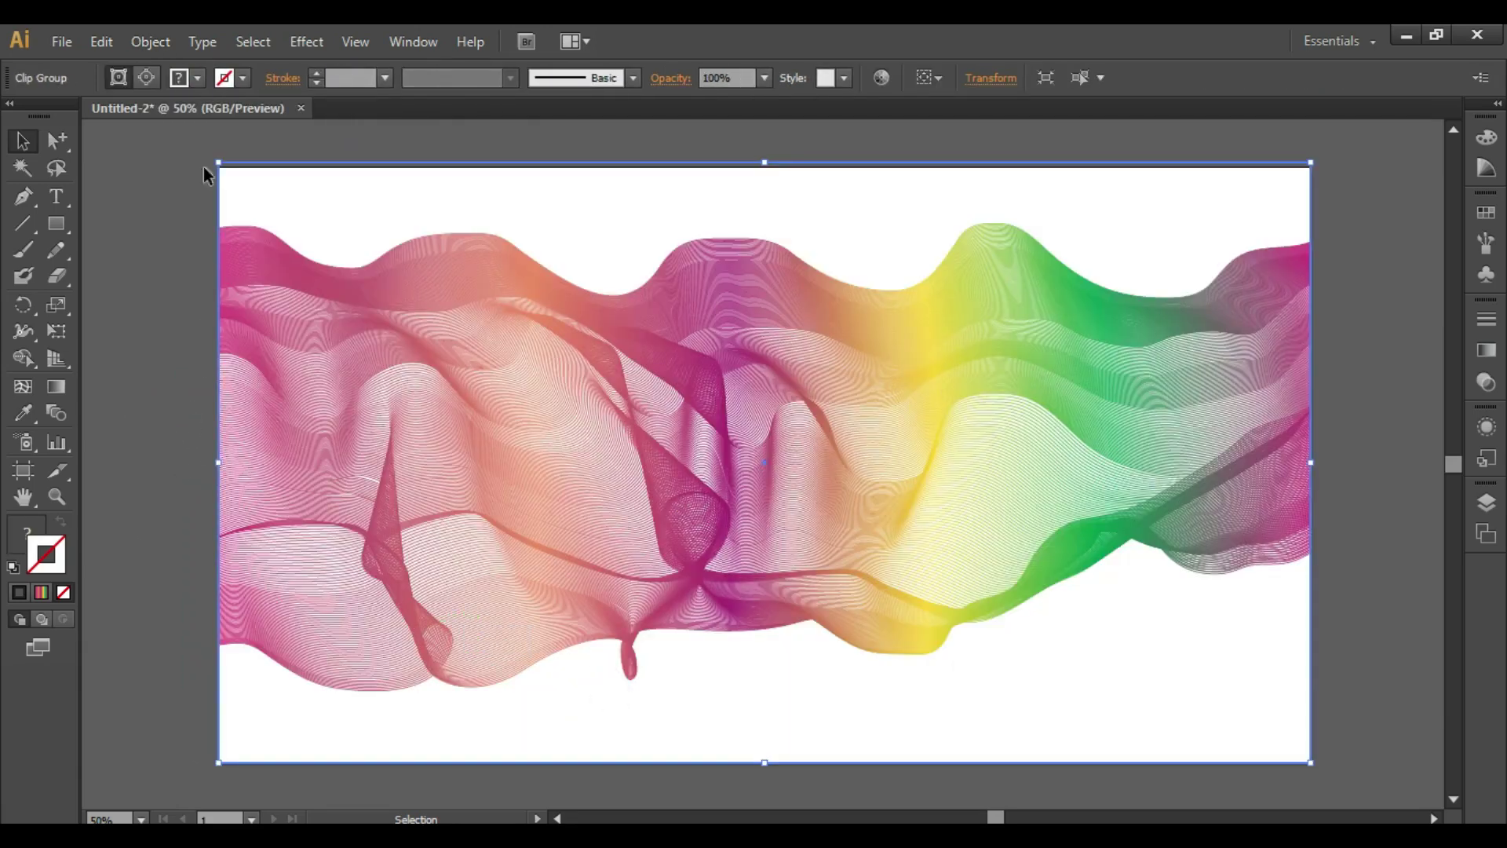
pyautogui.click(146, 413)
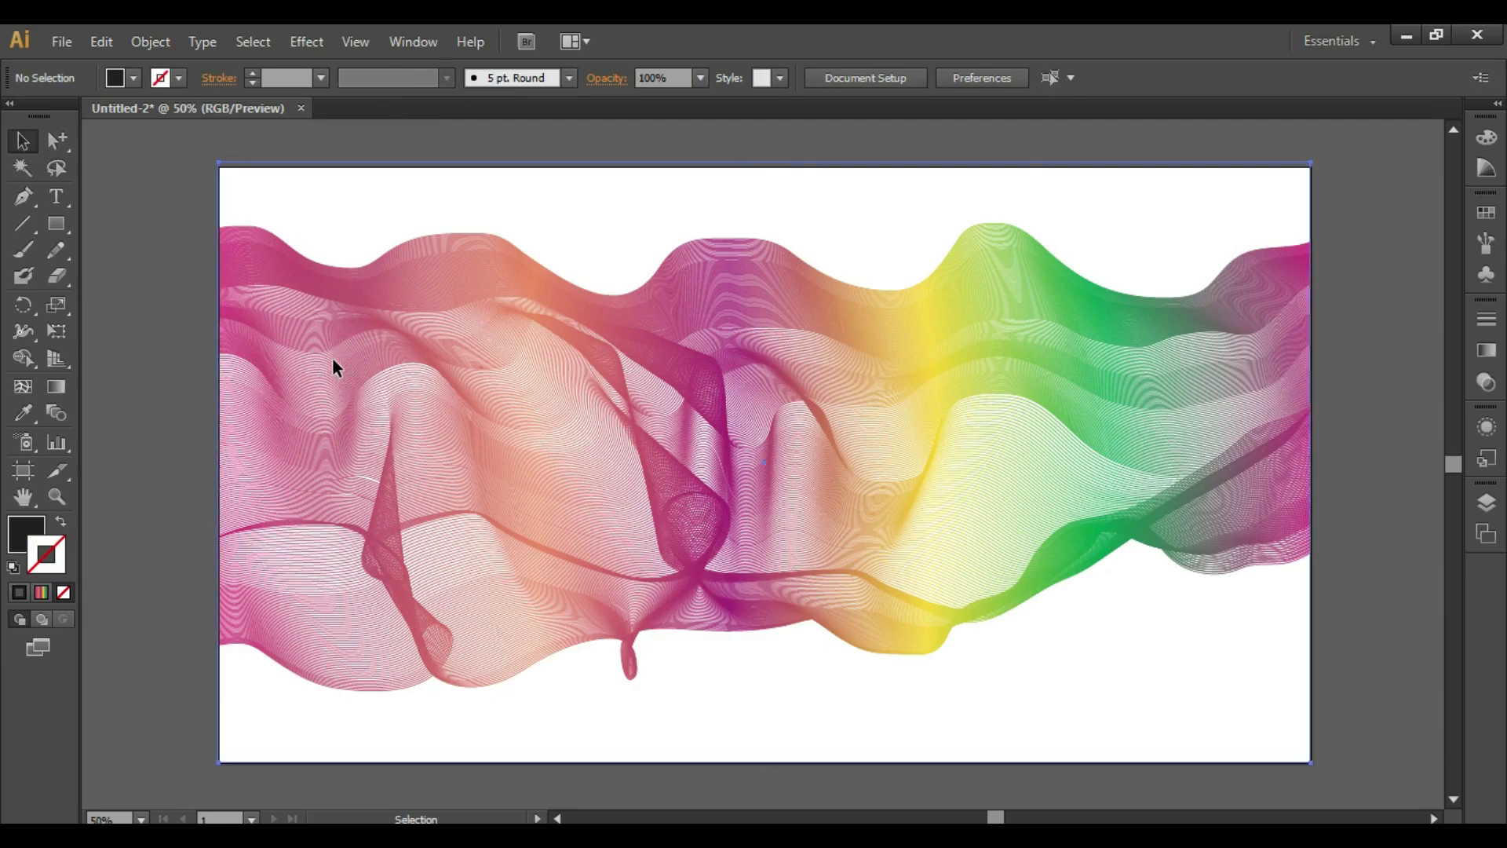
# Shift the clipped ribbon right and draw a new rectangle covering the artboard
pyautogui.click(331, 360)
pyautogui.moveTo(284, 337); pyautogui.dragTo(332, 295)
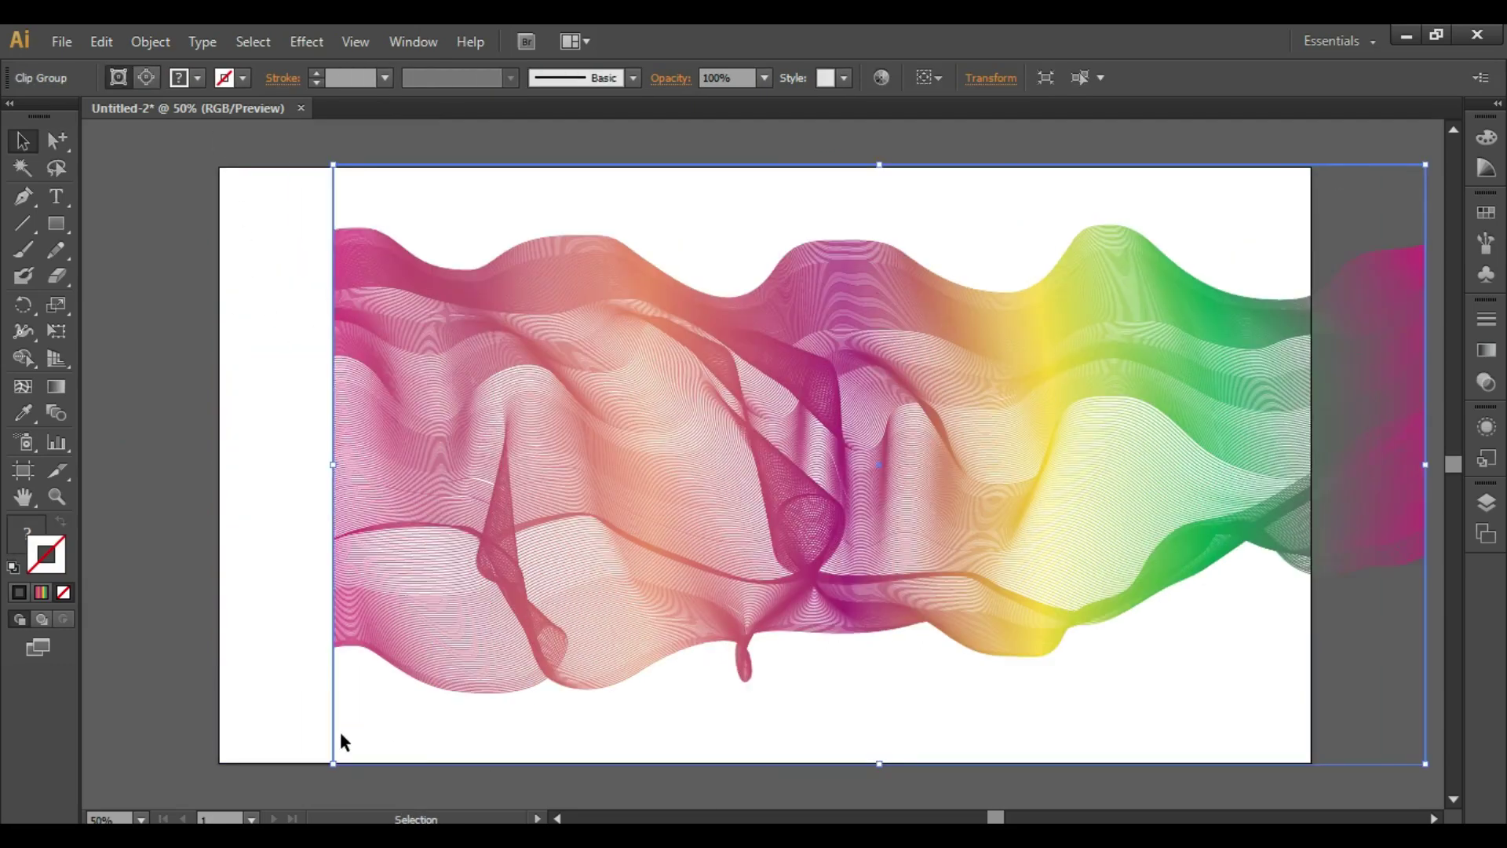
pyautogui.click(55, 223)
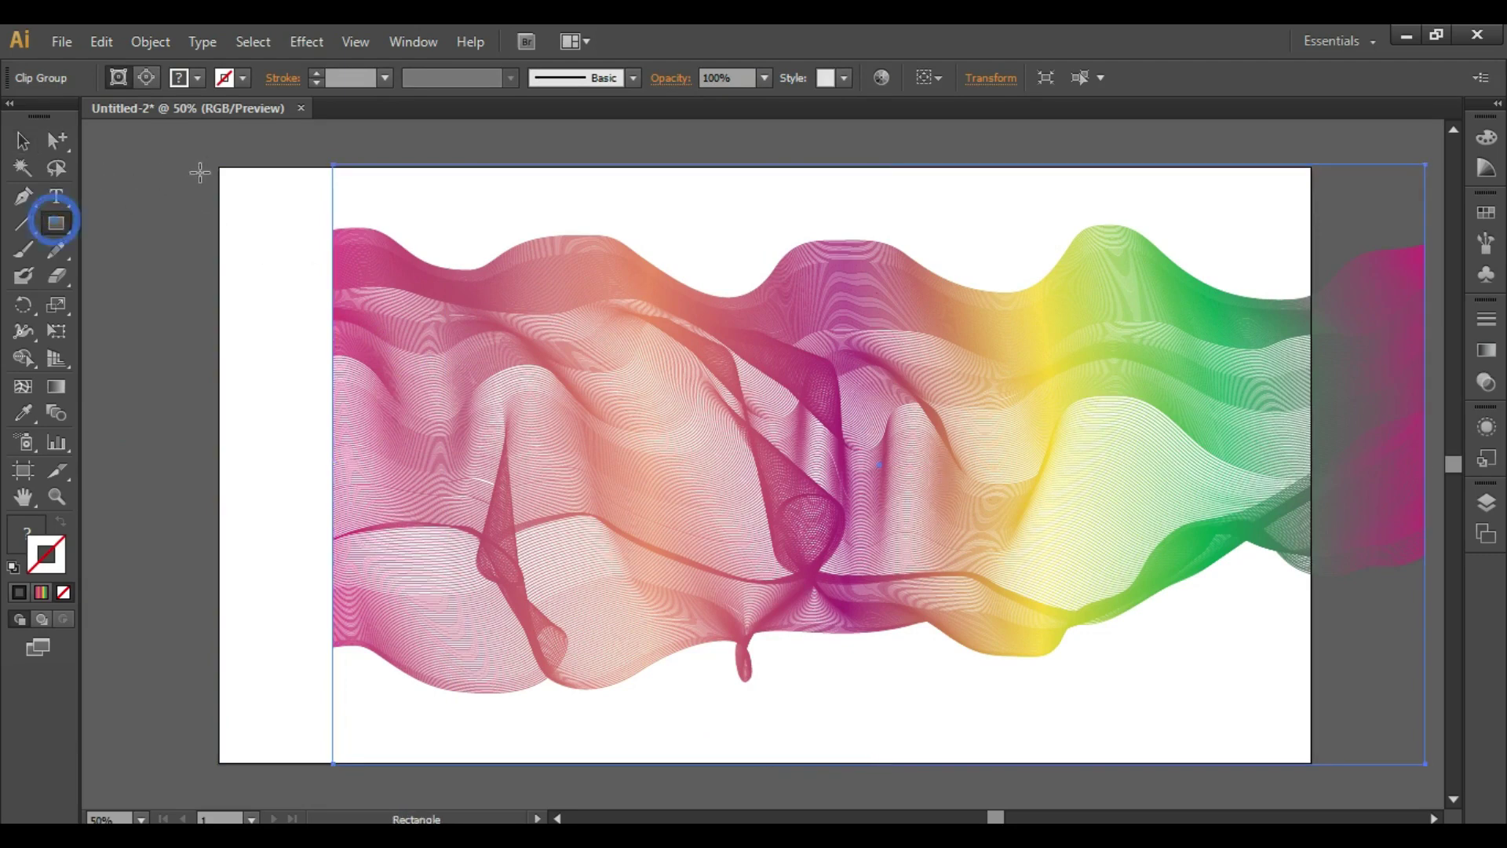
pyautogui.moveTo(218, 167); pyautogui.dragTo(1309, 654)
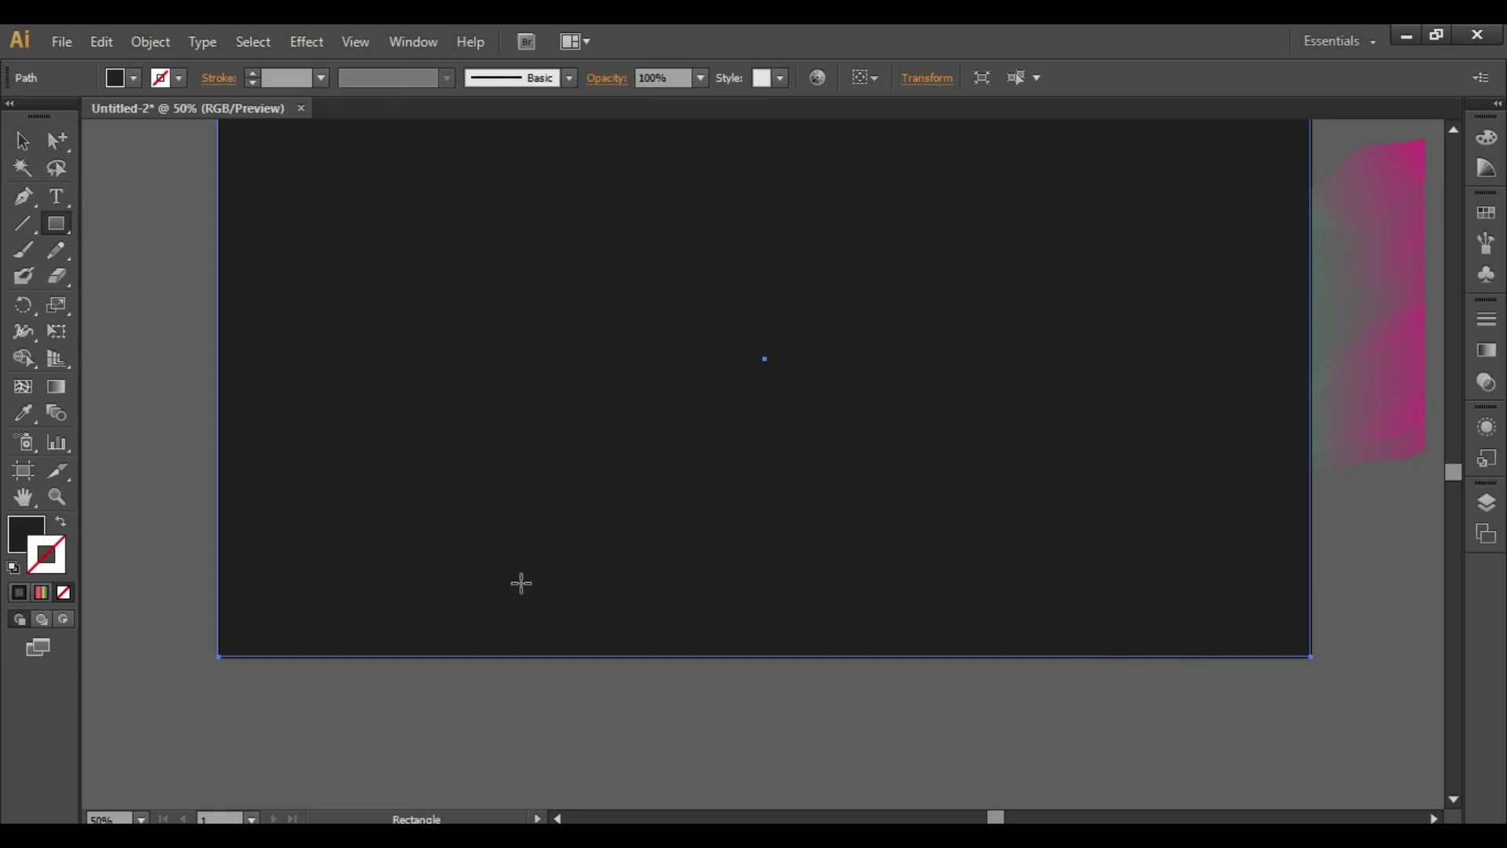
# Fill the new rectangle with dark navy 06002A from the Color panel spectrum
pyautogui.click(34, 530)
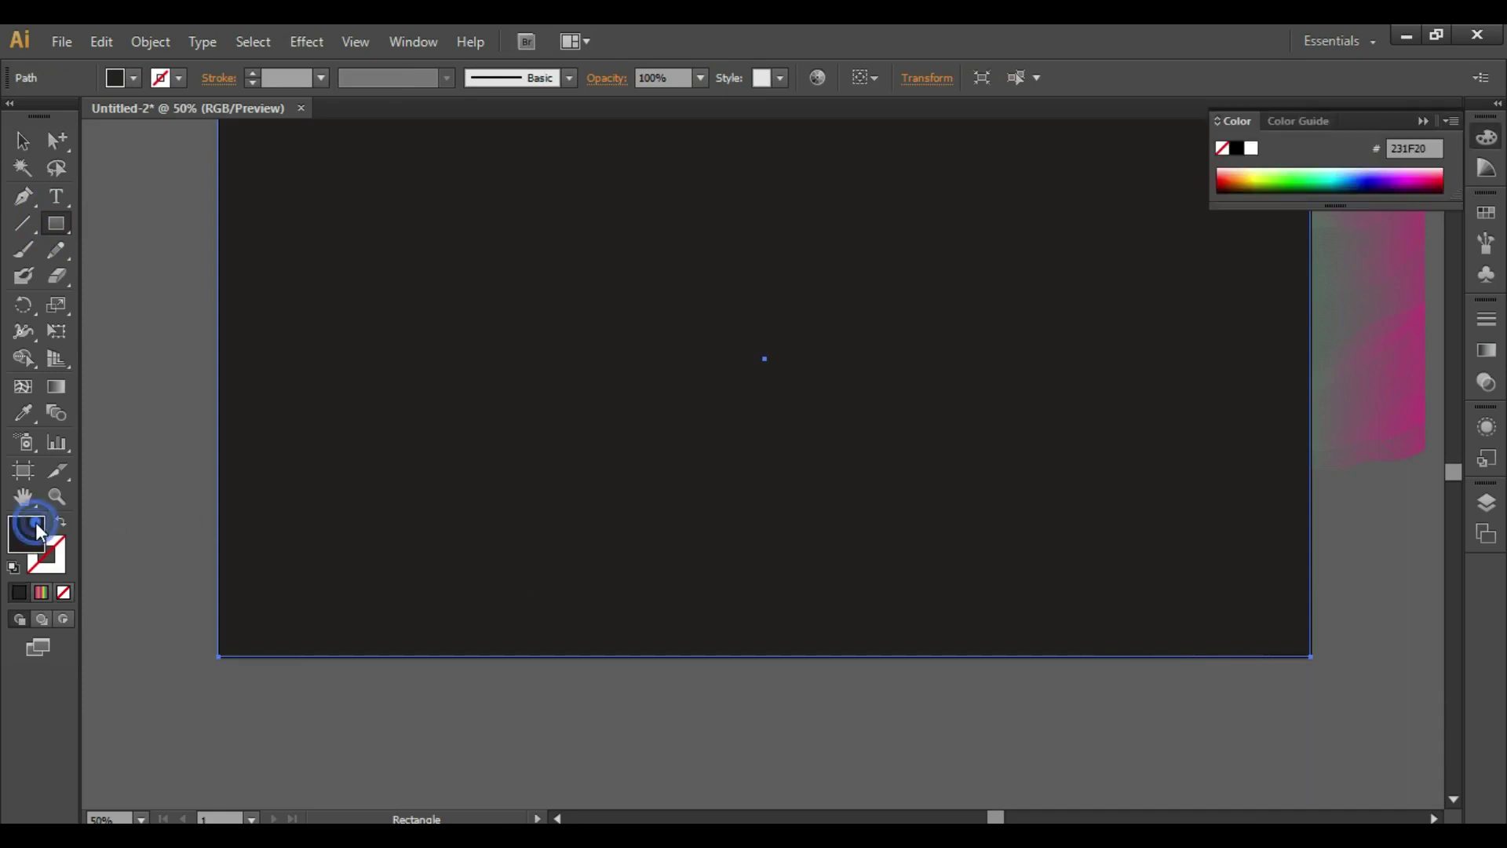
pyautogui.click(1368, 180)
pyautogui.click(1370, 184)
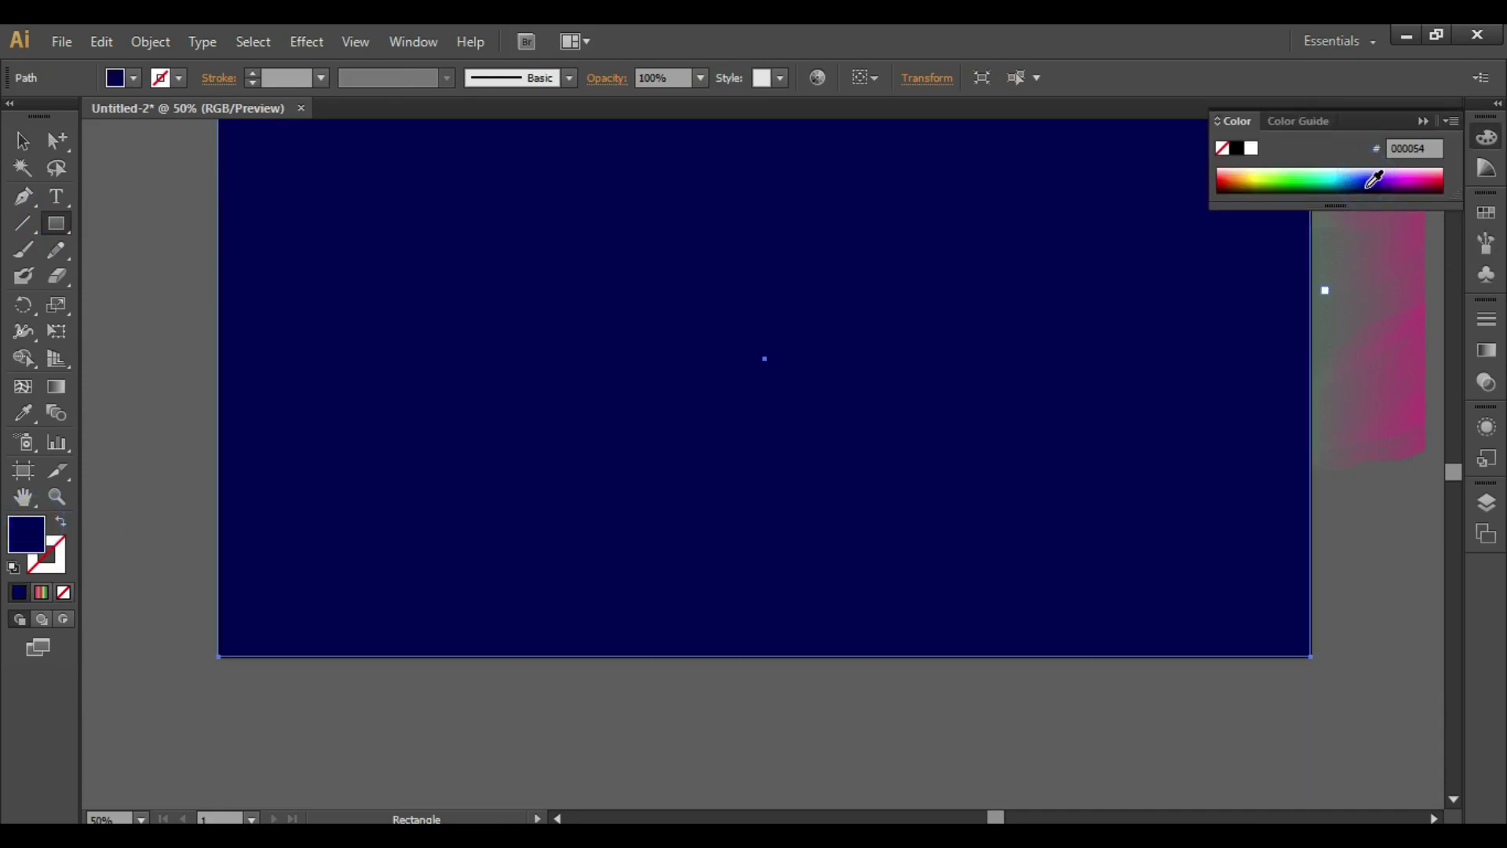
pyautogui.click(1377, 185)
pyautogui.click(22, 140)
pyautogui.click(179, 247)
pyautogui.scroll(3, 929, 481)
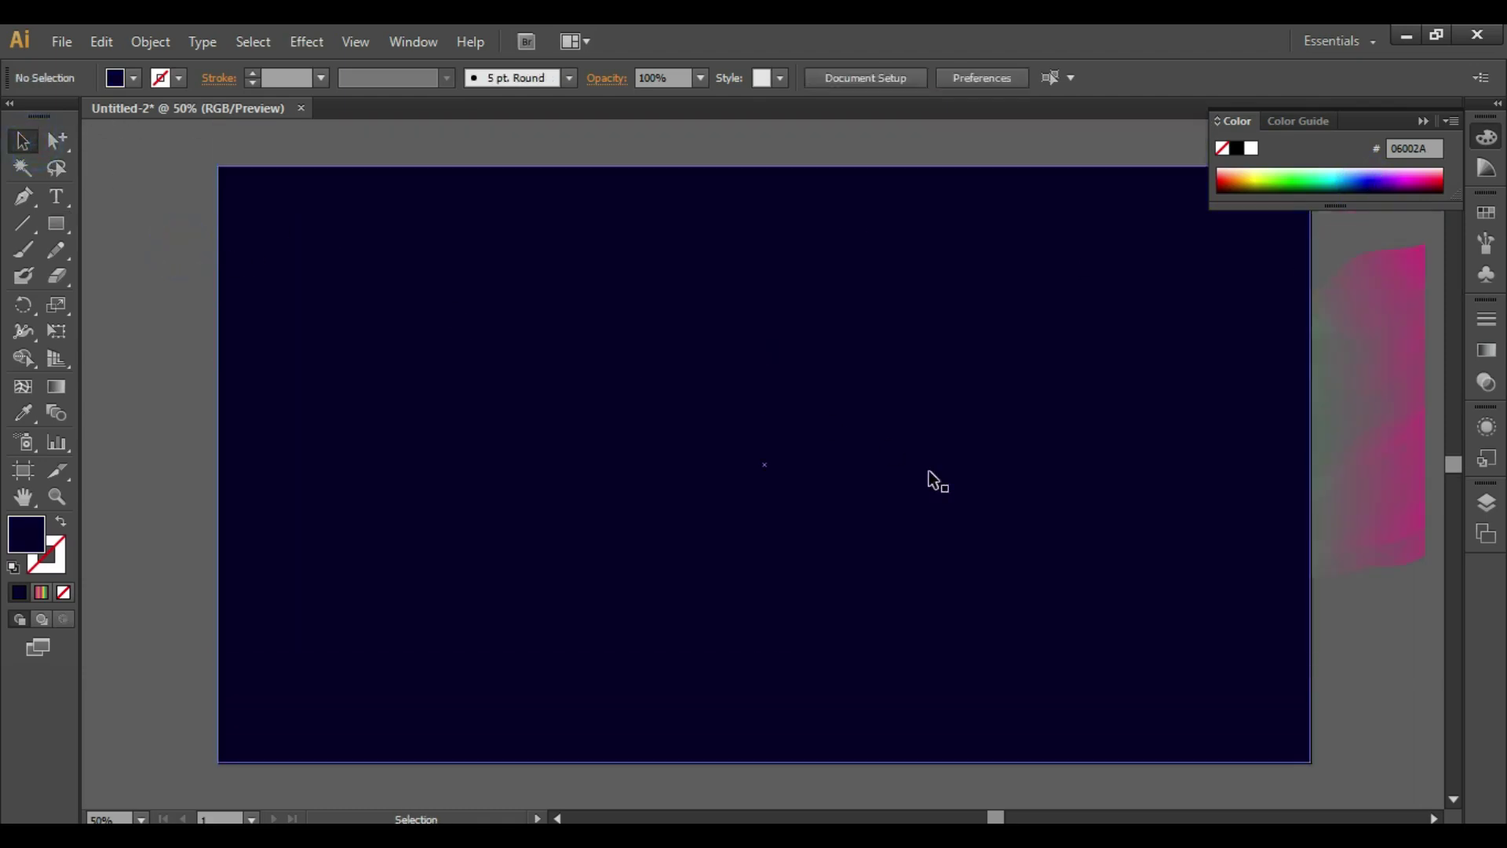
# Bring the clipped ribbon in front of the navy rectangle and drag it left onto the artboard
pyautogui.click(1387, 391)
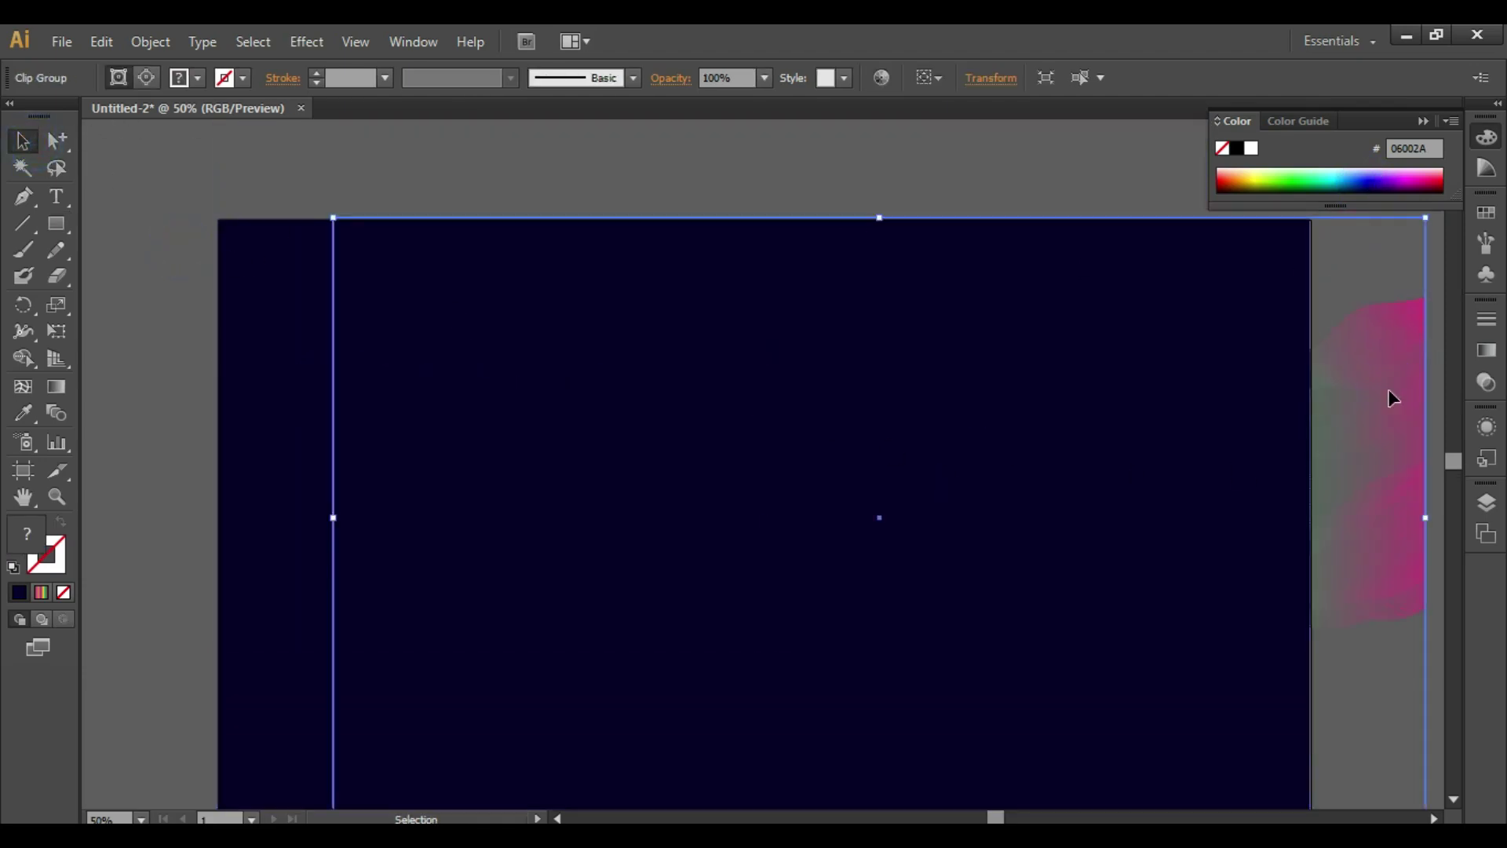
pyautogui.rightClick(1388, 390)
pyautogui.moveTo(1323, 575)
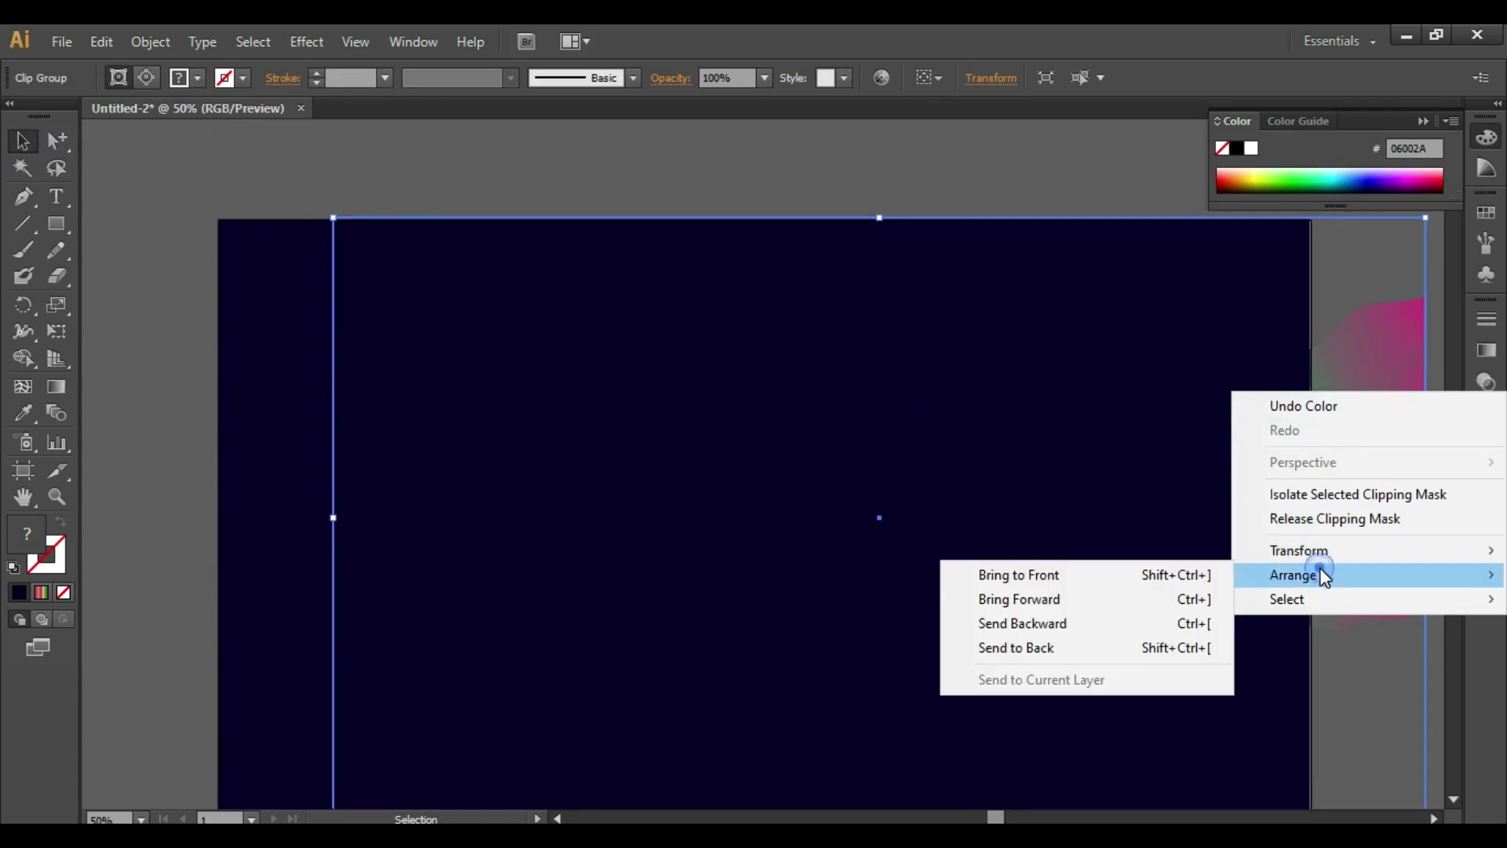
pyautogui.click(1038, 575)
pyautogui.moveTo(1225, 449); pyautogui.dragTo(688, 236)
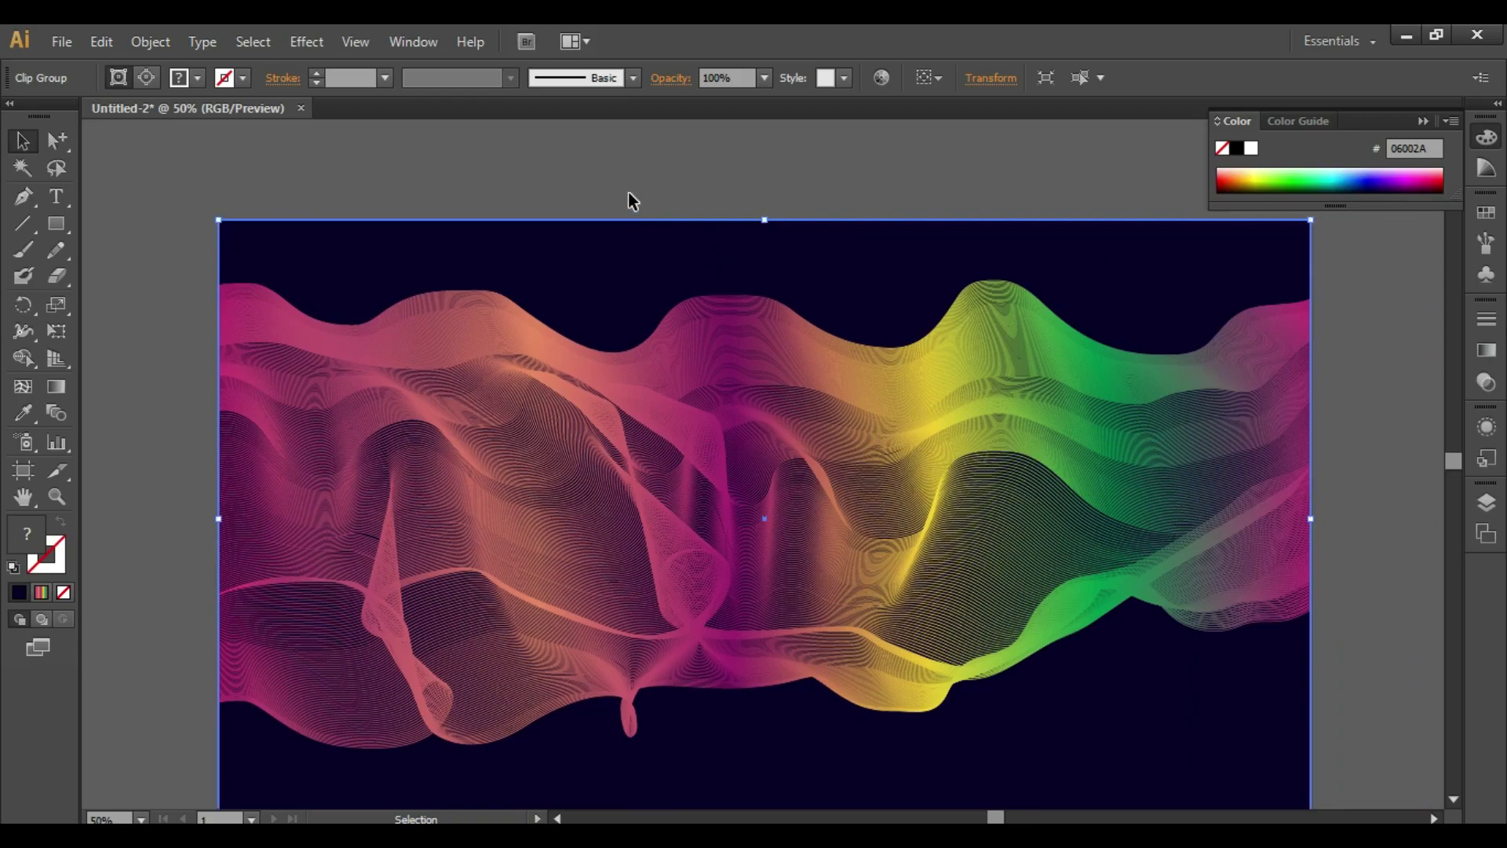
pyautogui.click(628, 196)
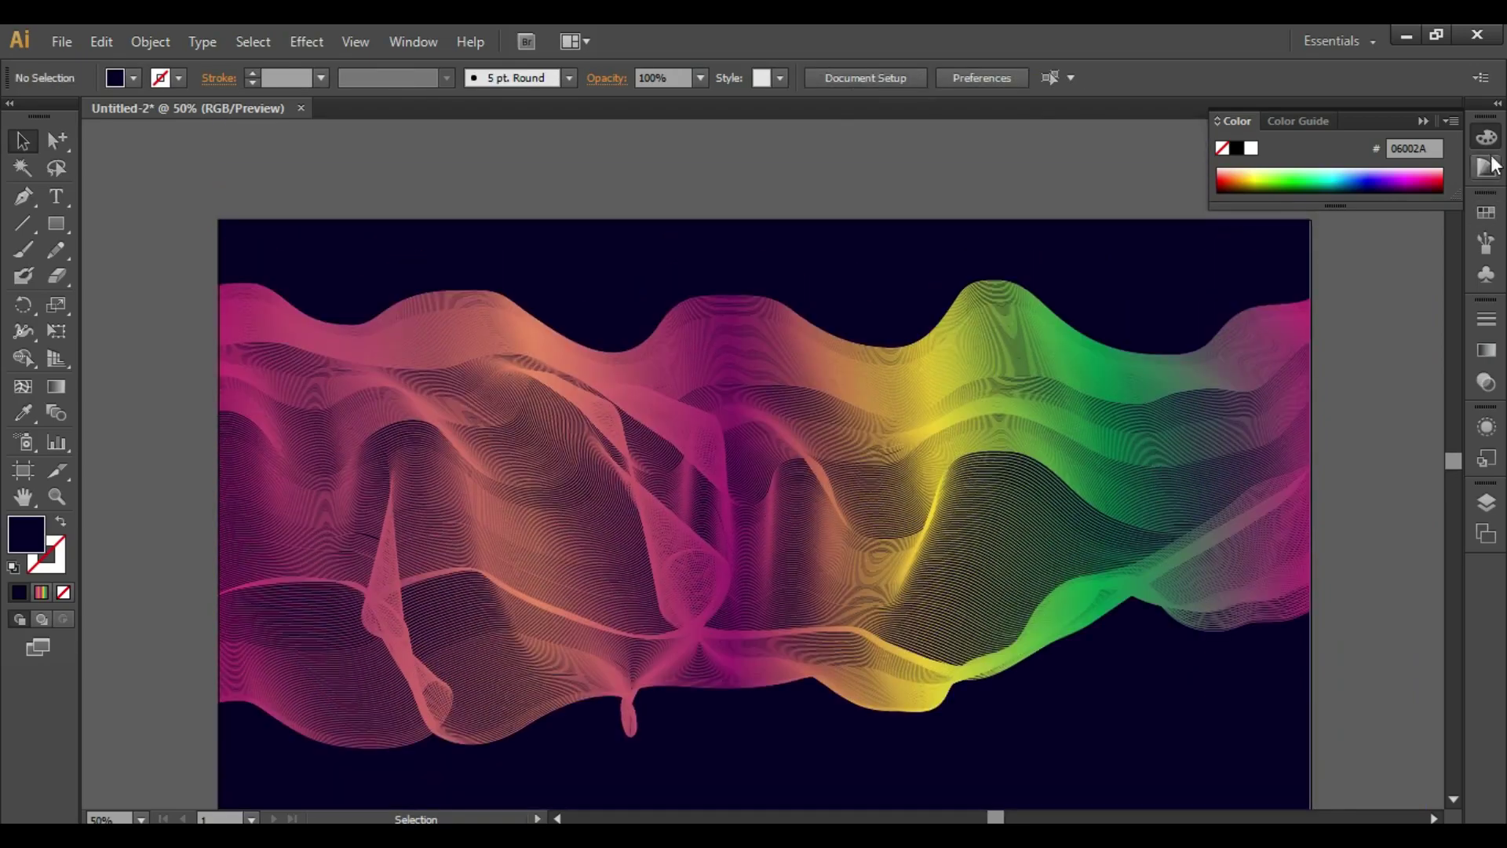